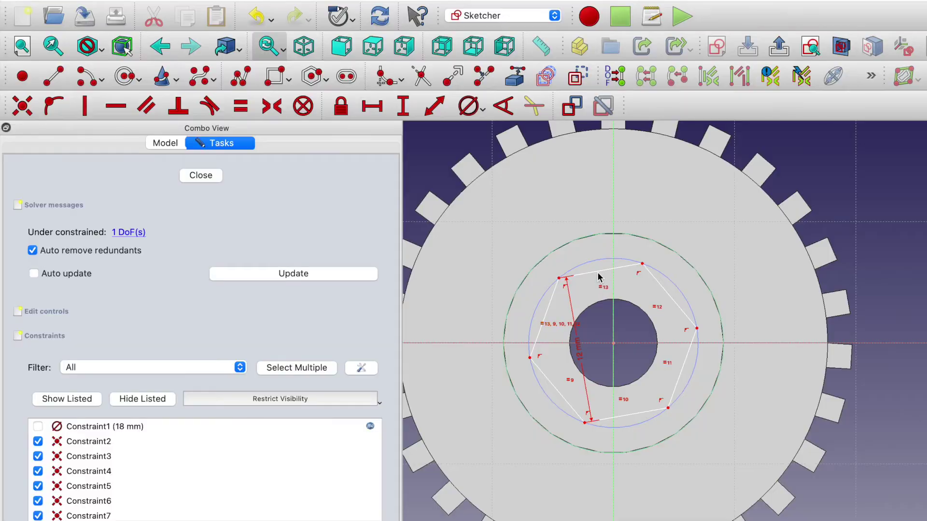
- Constrain the hexagon's top edge as horizontal to fully constrain the nut-pocket sketch
left_click(599, 275)
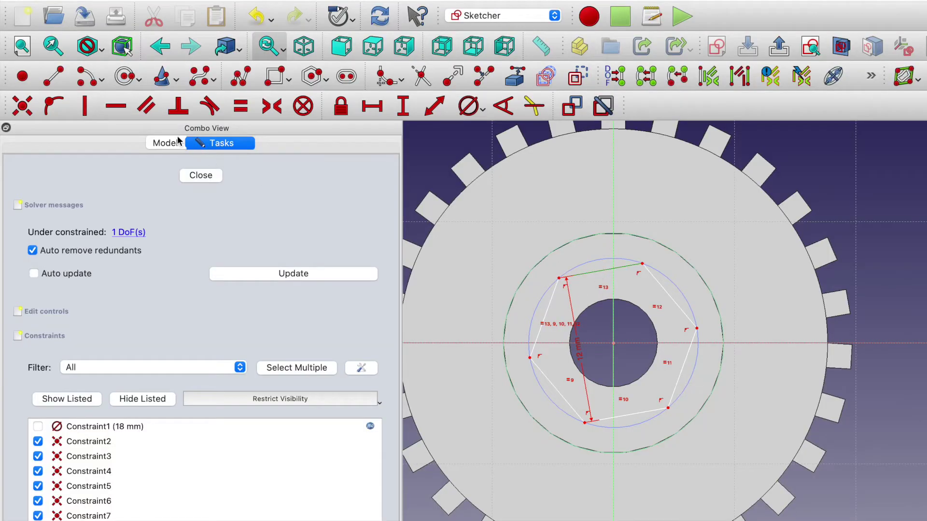
left_click(116, 107)
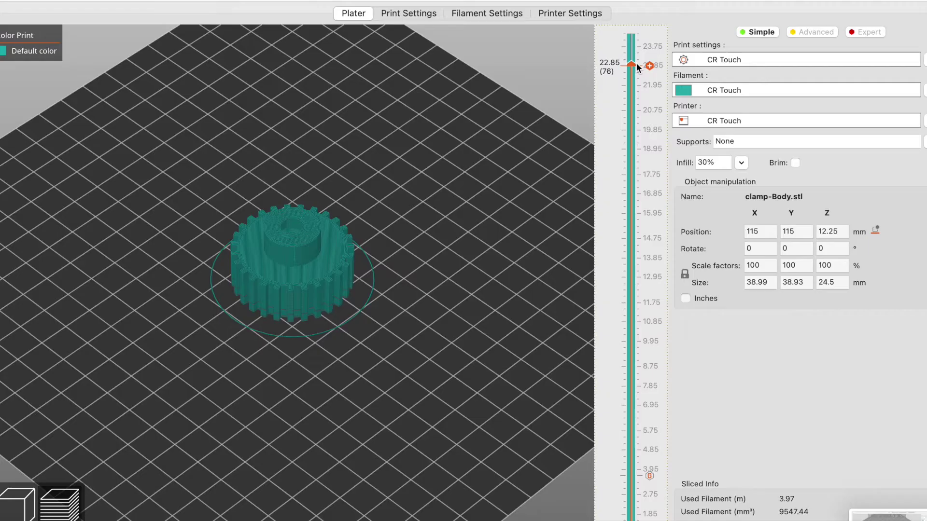
- Move the PrusaSlicer layer slider to 22.55 (75) and add a custom G-code entry there
left_click_drag(636, 63, 637, 77)
scroll(636, 75, "up", 1)
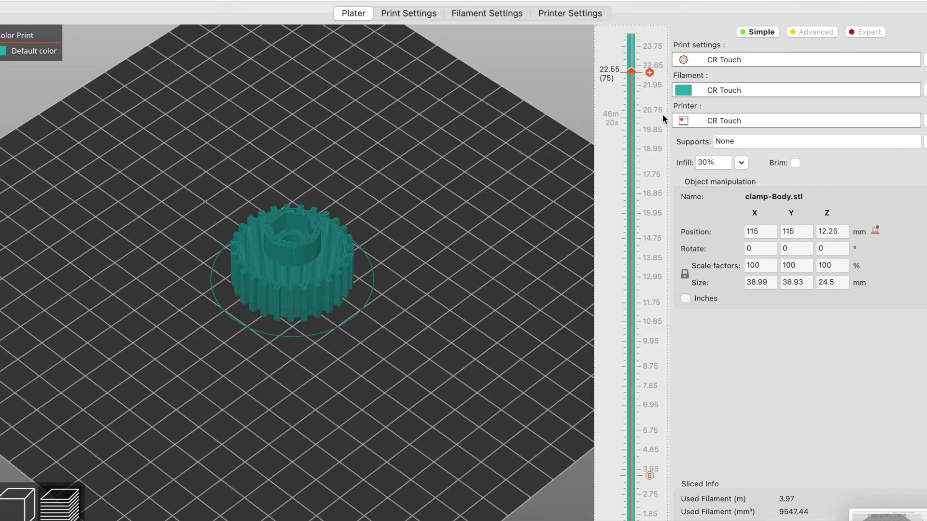
right_click(650, 73)
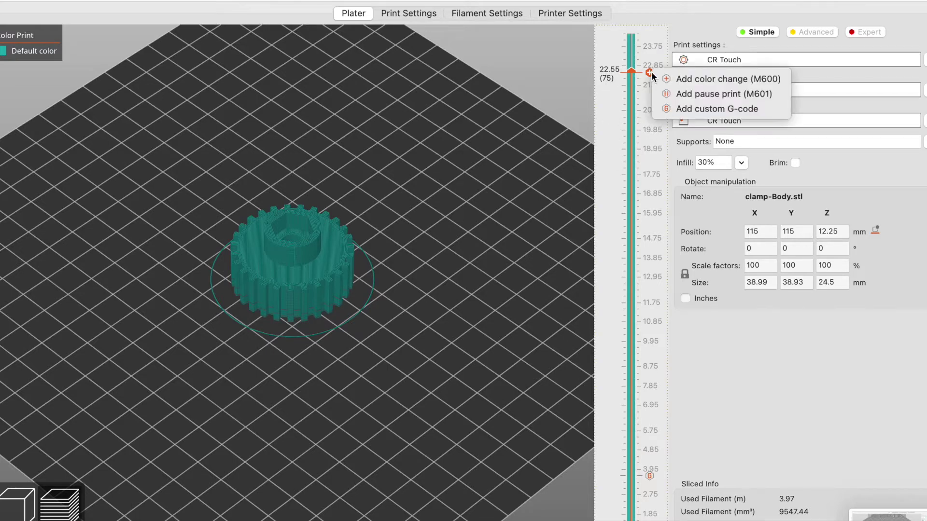
left_click(681, 108)
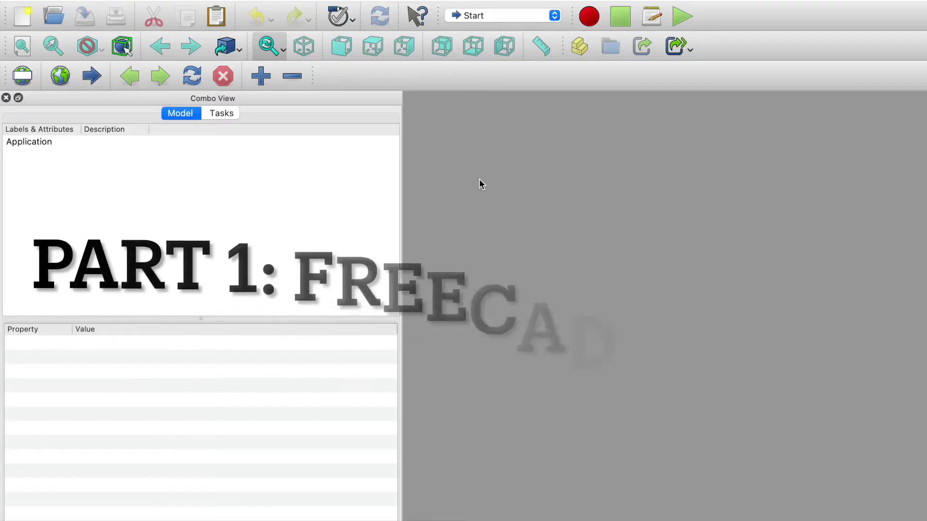
- Switch to the Spreadsheet workbench and create a new document saved as 'clamp'
left_click(555, 15)
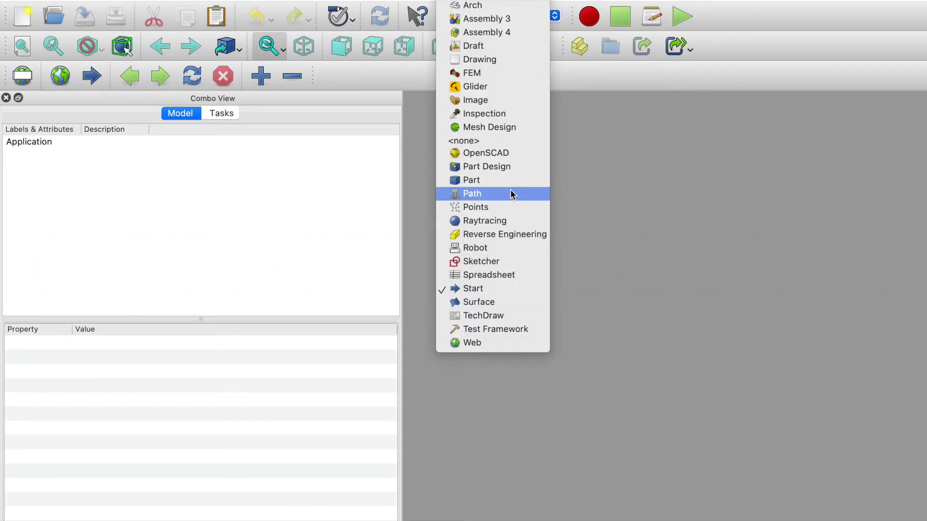
left_click(490, 273)
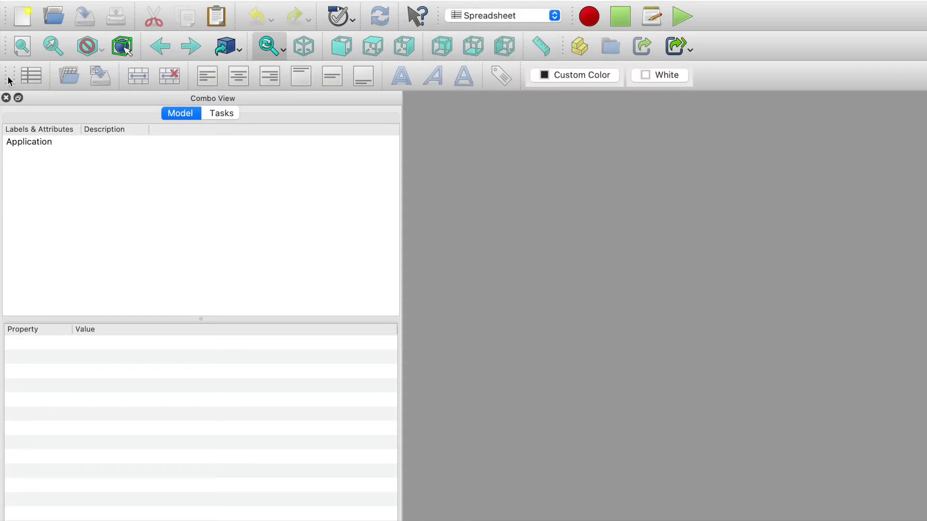
left_click(32, 76)
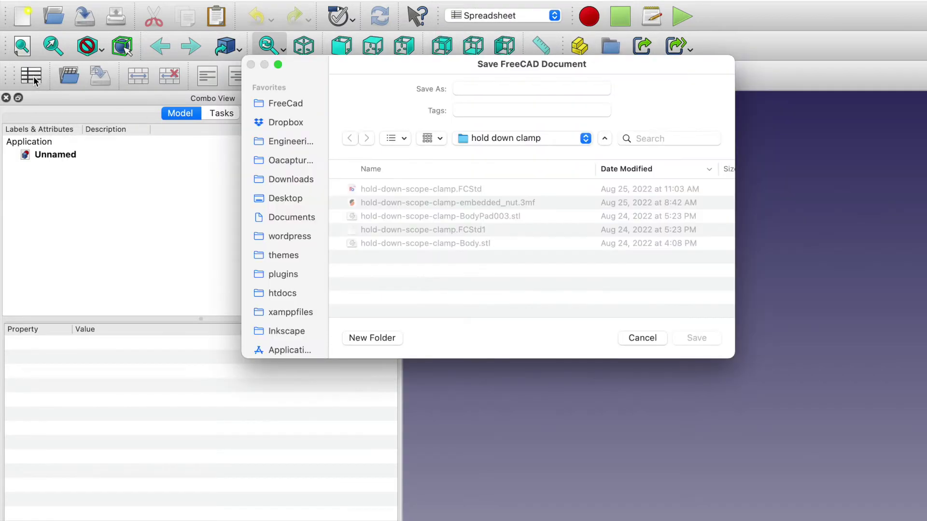
left_click(479, 87)
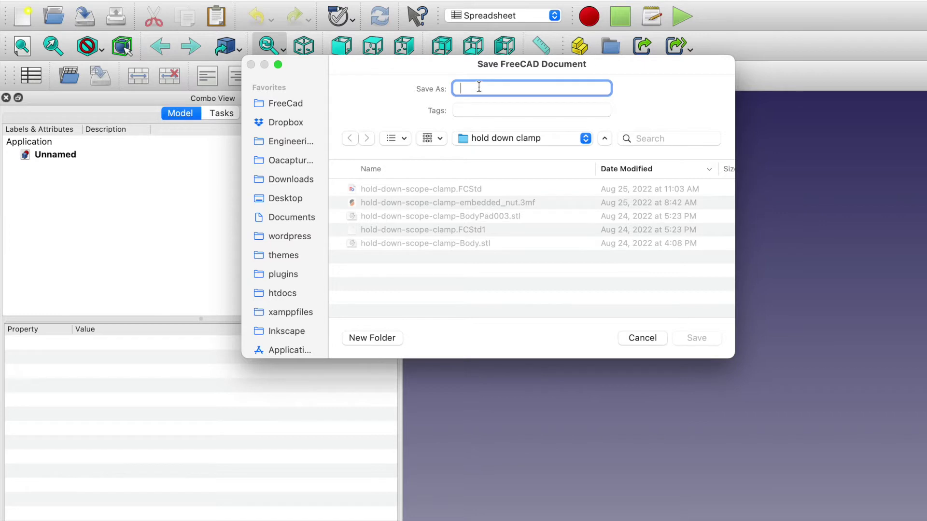
type("clamp")
key("Return")
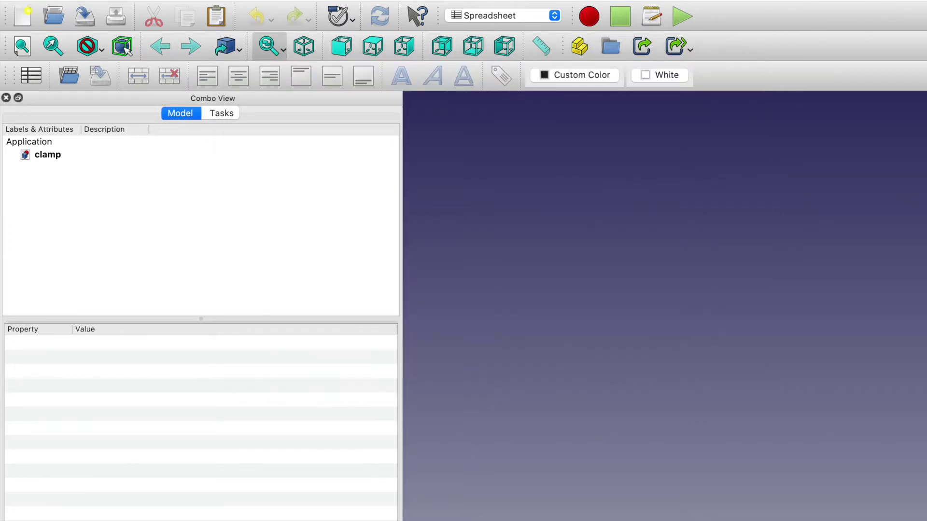
- Create a spreadsheet with clearance 7.2 in A1:B1 and outer 18 in A2:B2, then close it
left_click(39, 77)
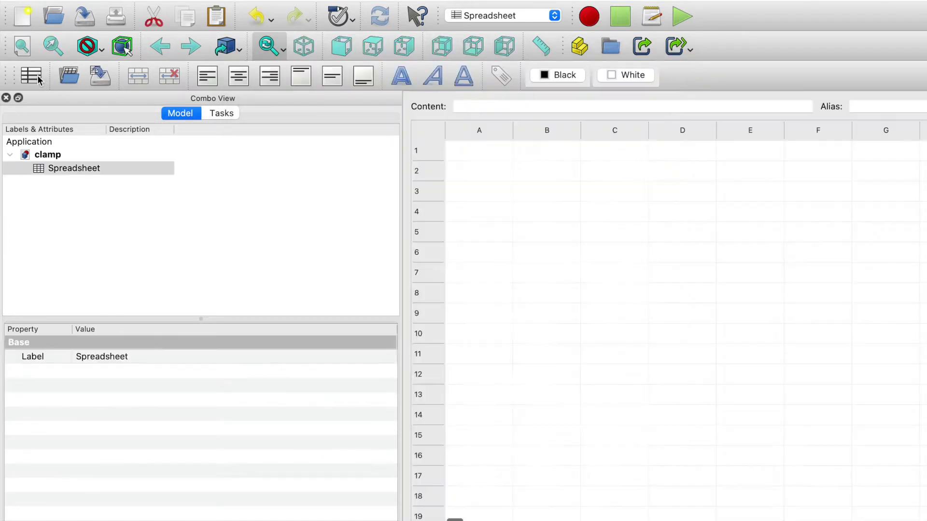
left_click(499, 152)
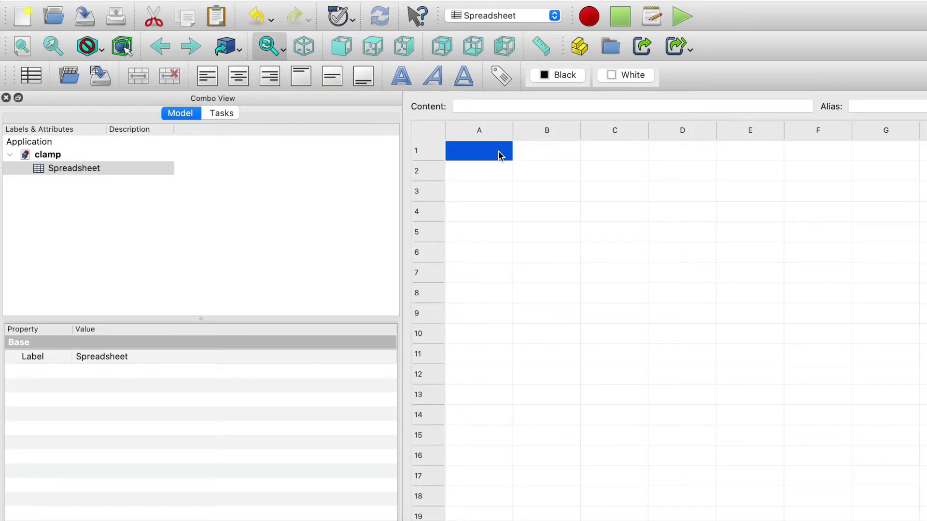
type("clearance")
key("Tab")
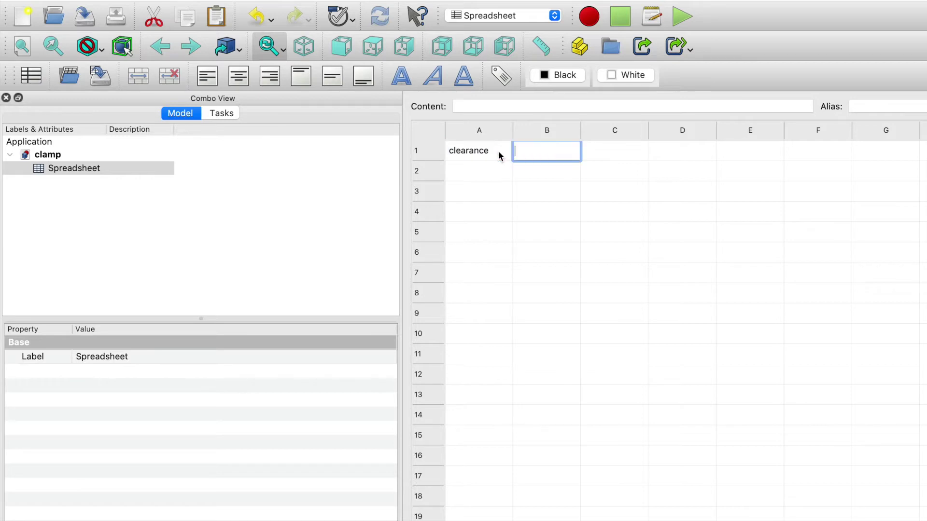
type("7.2")
key("Return")
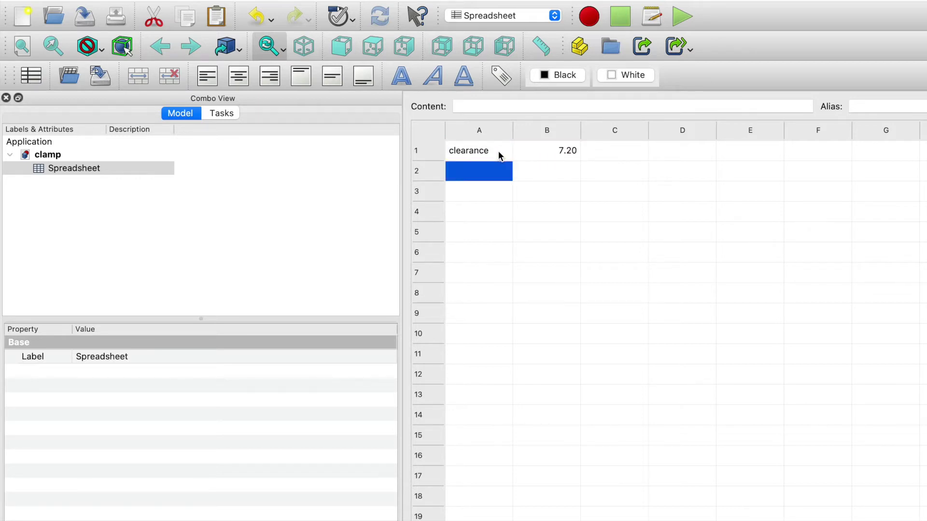
type("outer")
key("Tab")
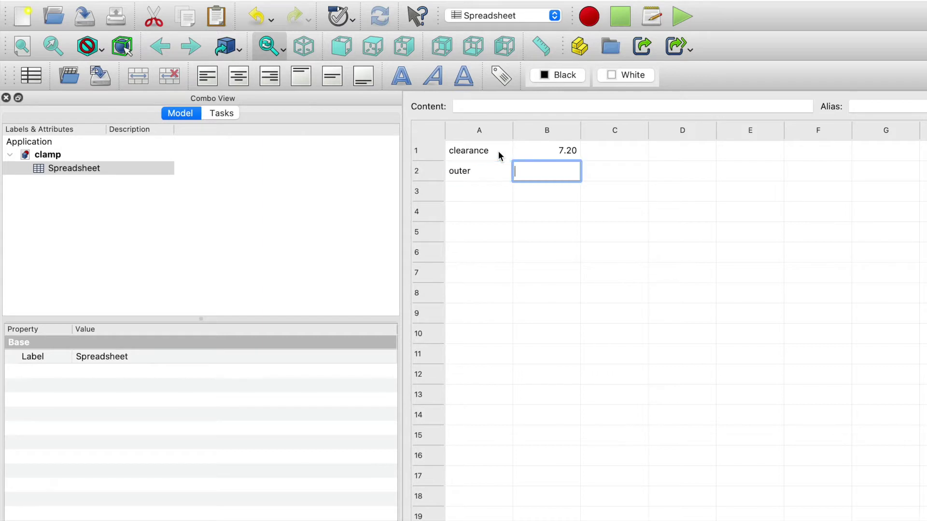
type("18")
key("Return")
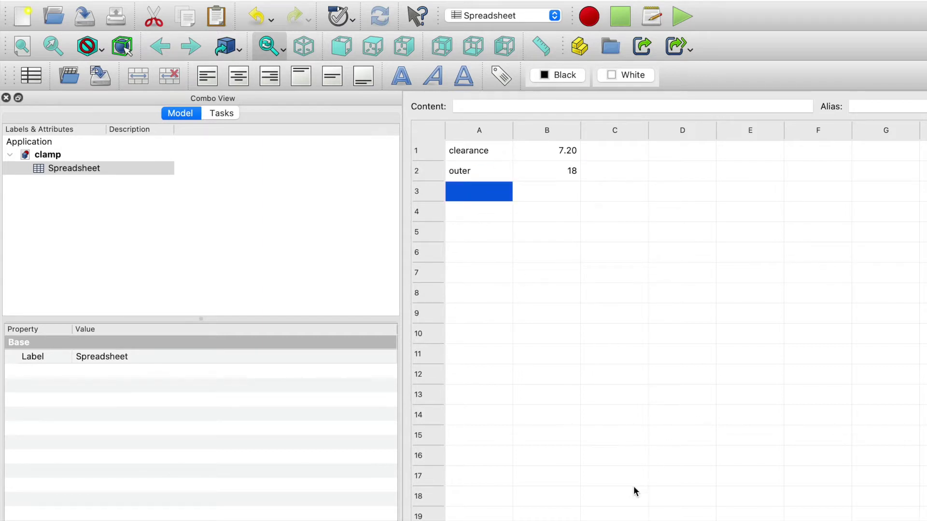
key("ctrl+Tab")
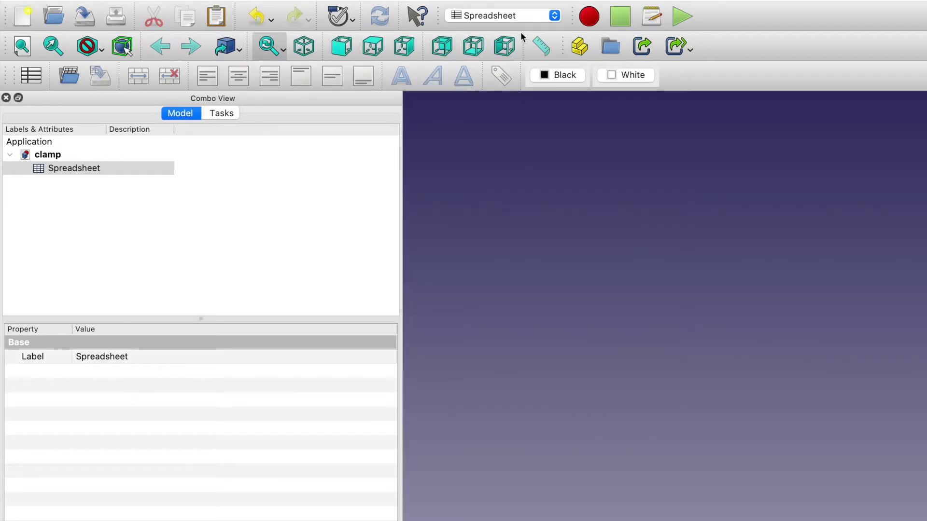
- Switch to Part Design and create a new sketch on the XY_Plane
left_click(555, 16)
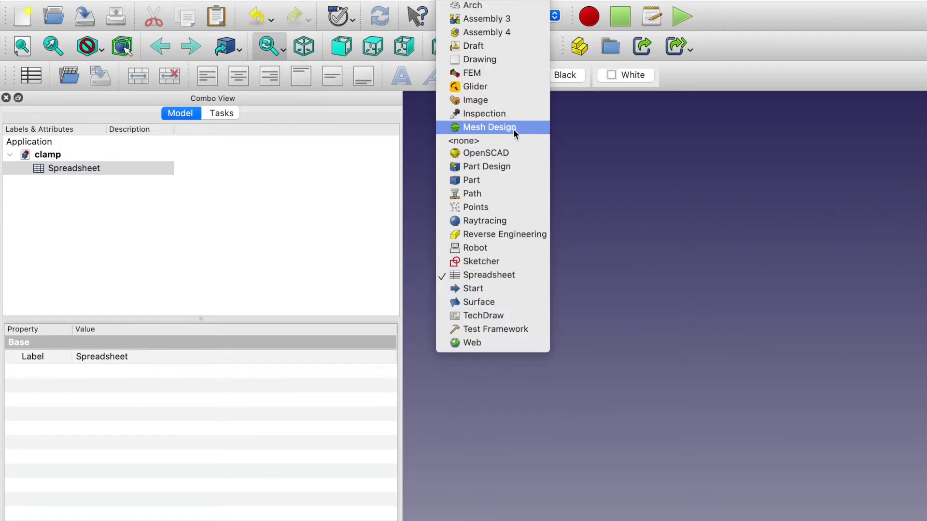
left_click(503, 164)
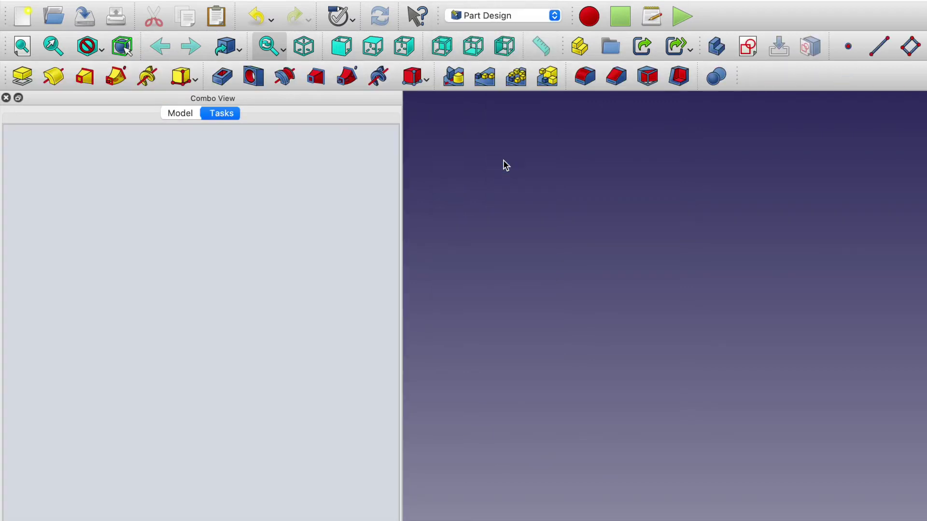
left_click(181, 113)
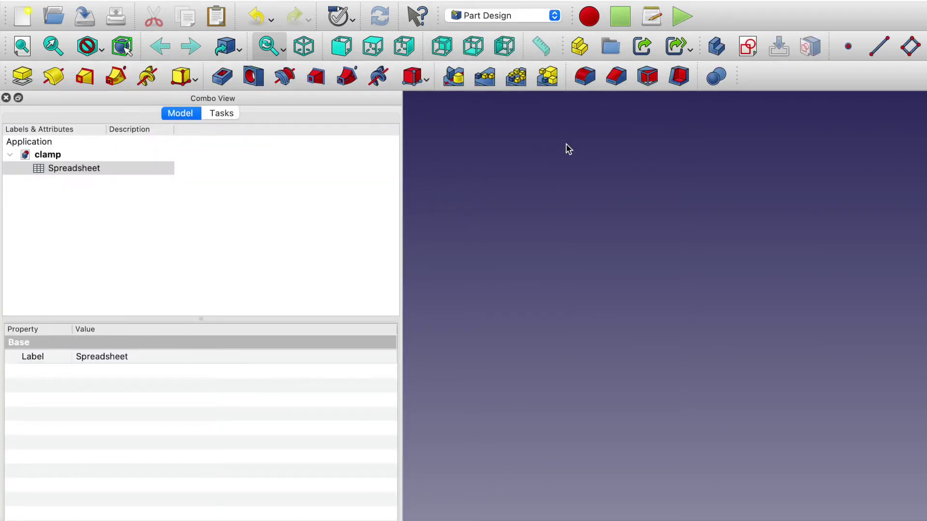
left_click(748, 46)
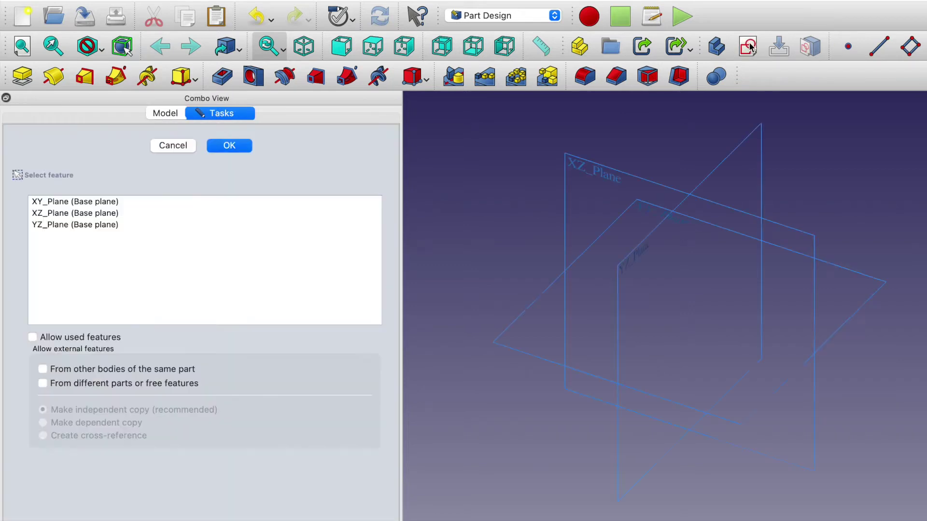
left_click(644, 208)
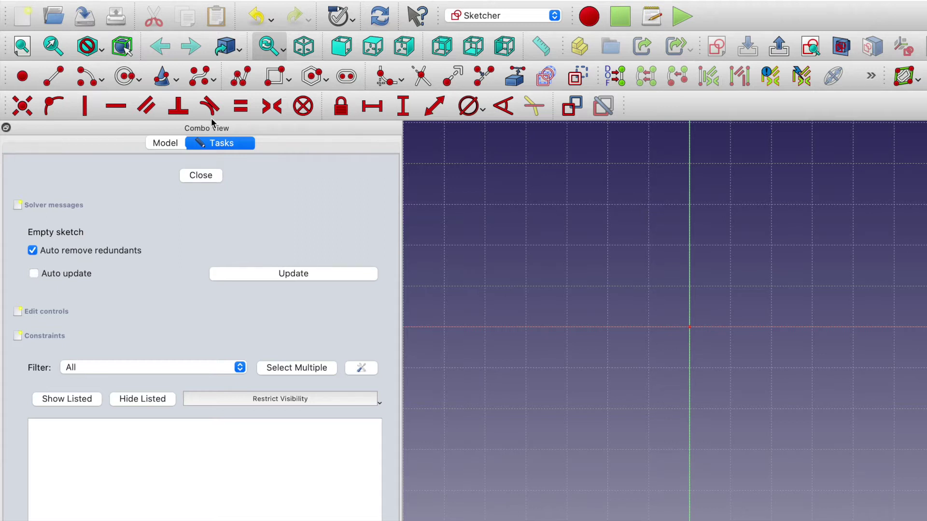
- Draw a large and a small circle, both centred on the sketch origin
left_click(124, 75)
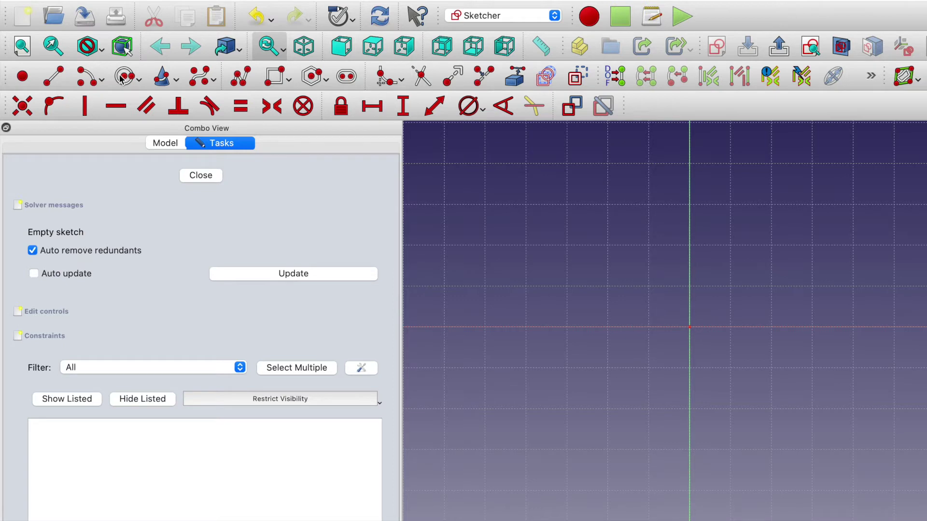
left_click(689, 327)
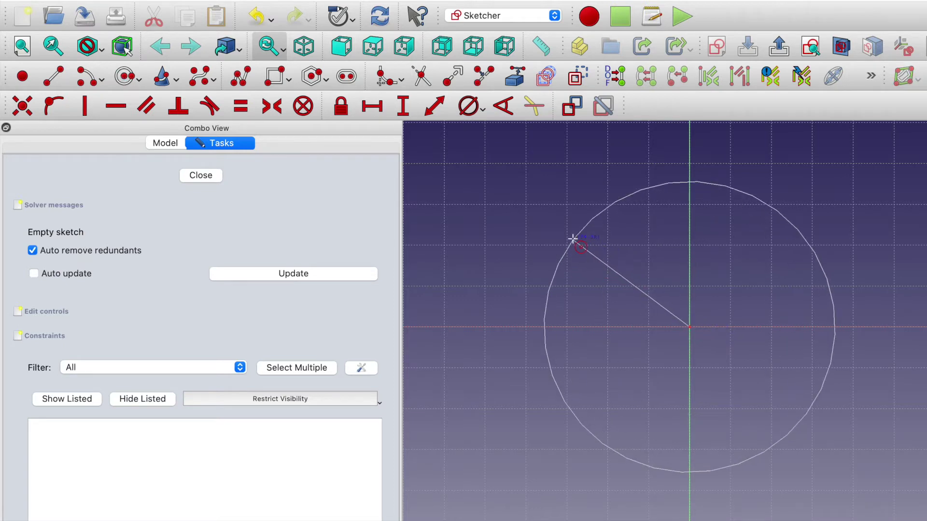
left_click(572, 240)
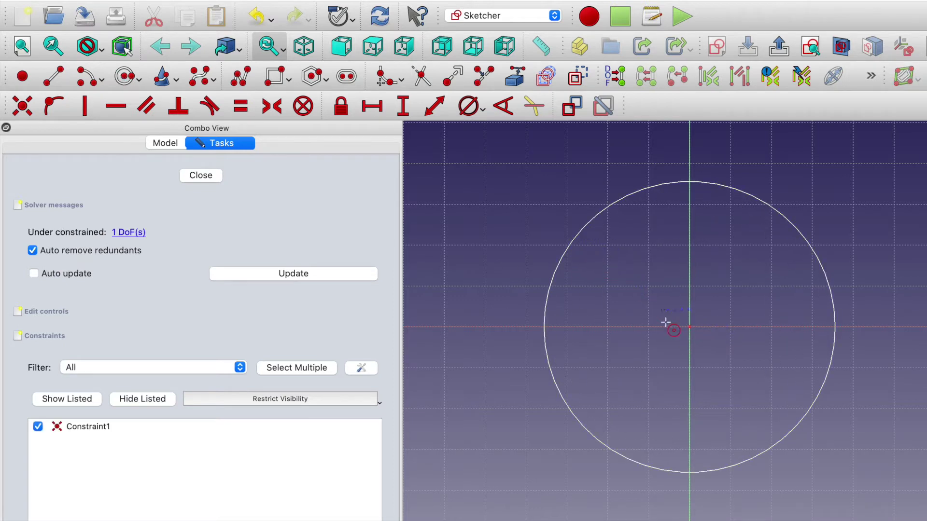
left_click(689, 327)
left_click(673, 311)
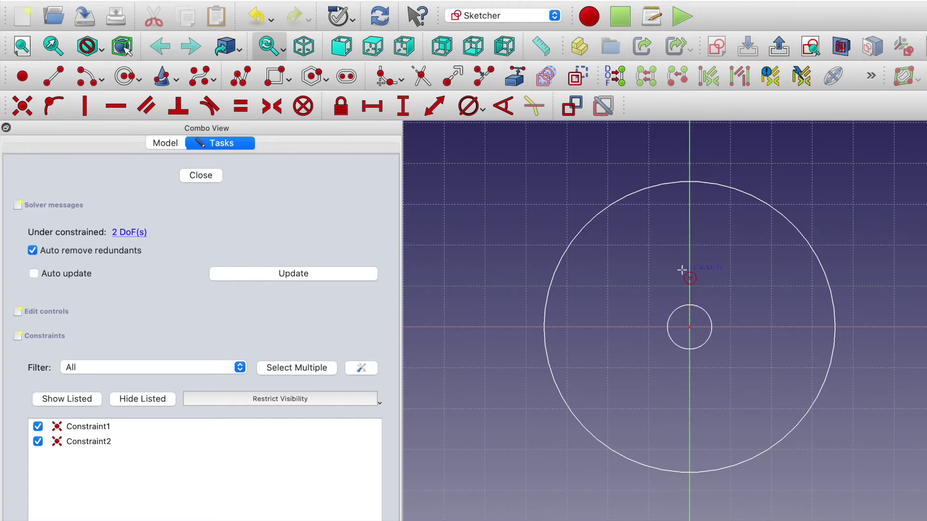
- Constrain the outer circle's diameter to 35 mm
left_click(483, 112)
left_click(485, 142)
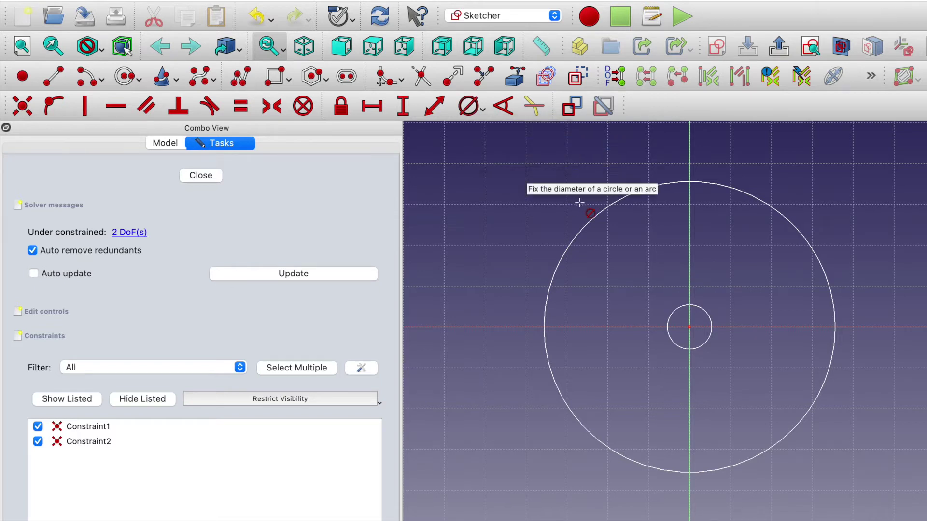
left_click(607, 210)
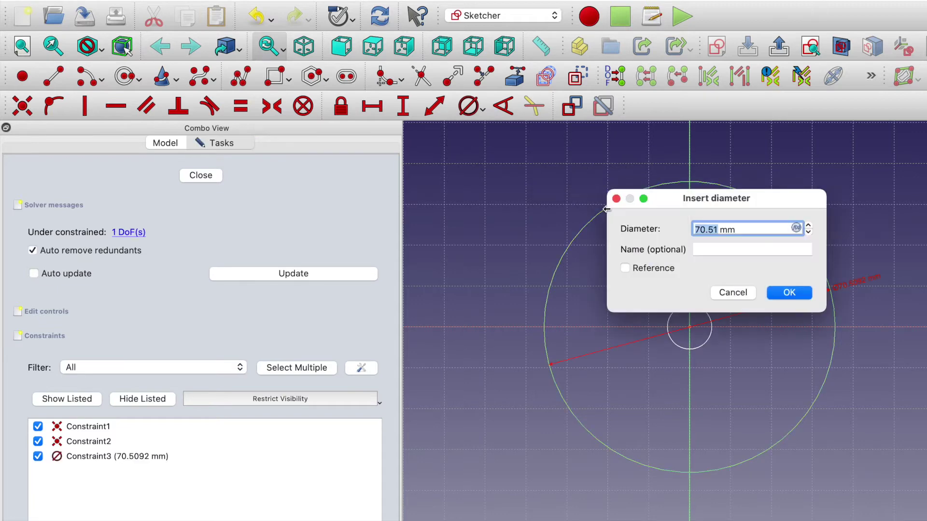
type("35")
key("Return")
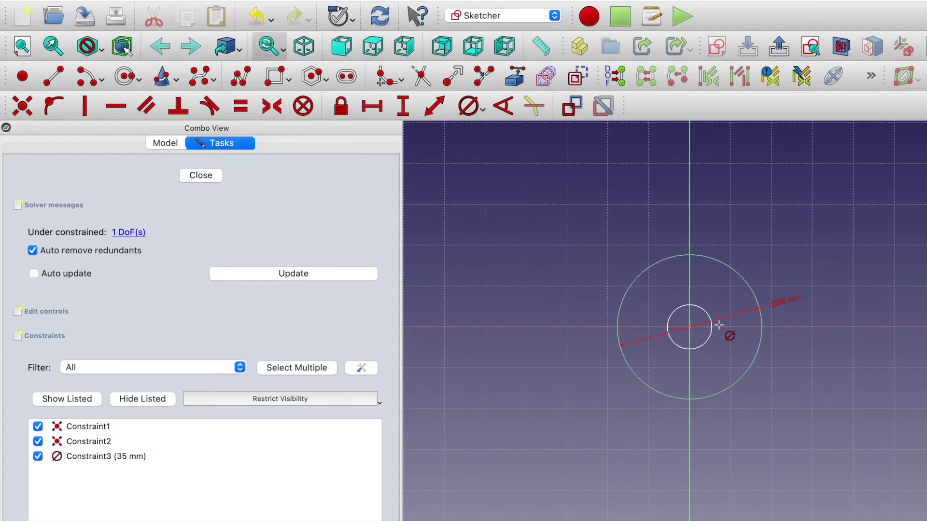
- Drive the inner circle's diameter with the formula Spreadsheet.B1, giving 7.2 mm
left_click(675, 313)
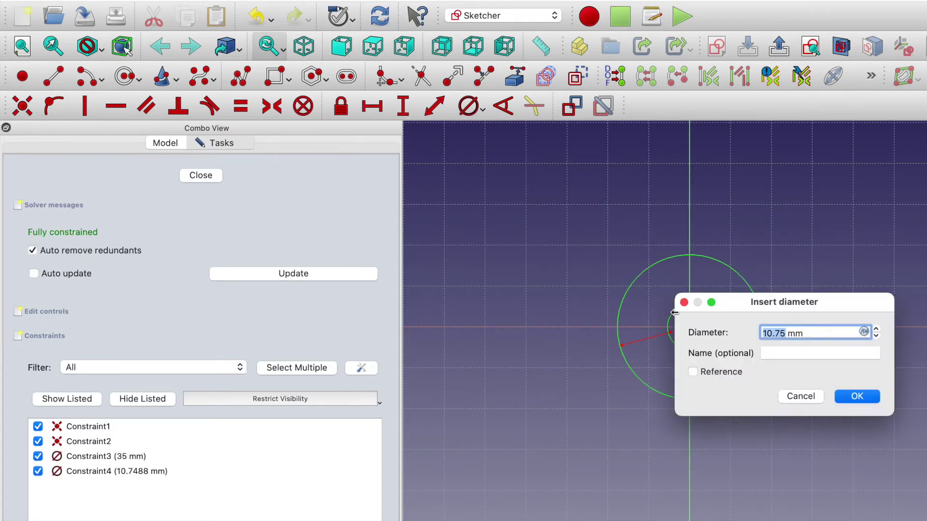
left_click(863, 331)
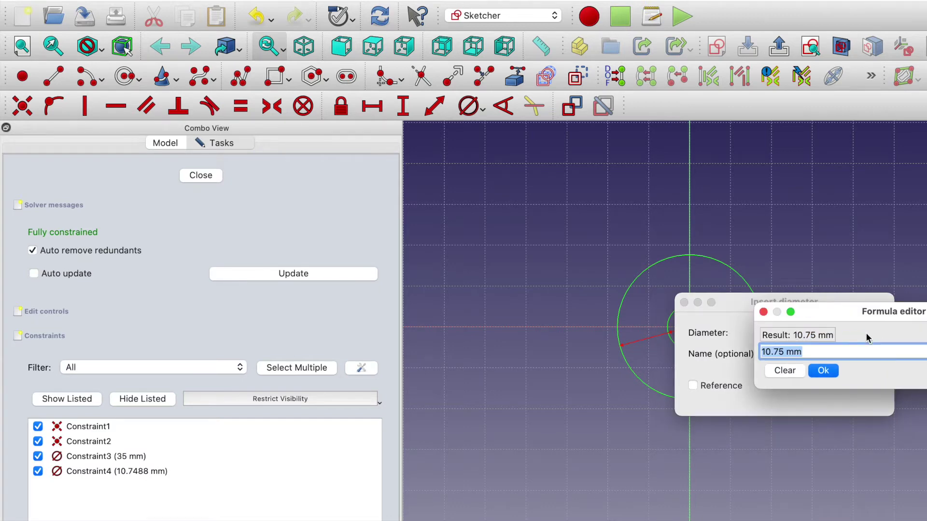
type("sp")
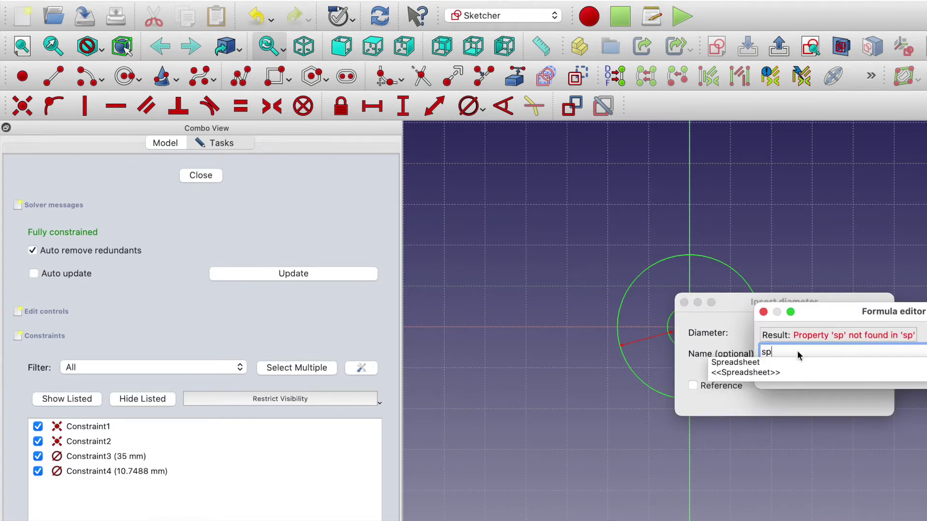
left_click(763, 362)
type(".")
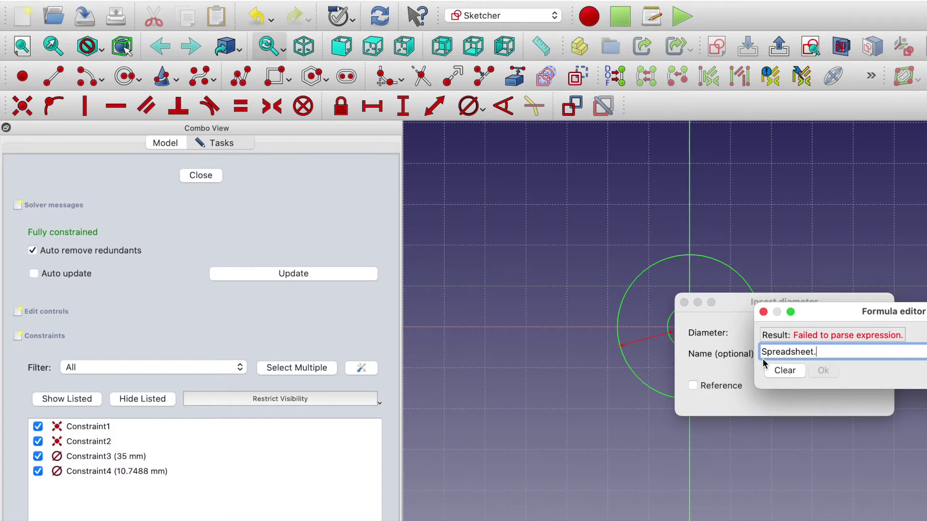
type("b")
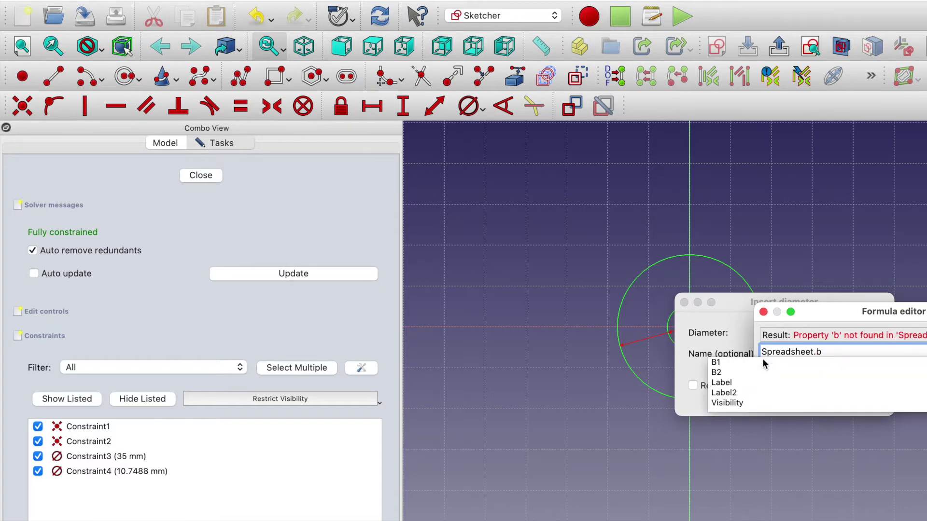
left_click(727, 361)
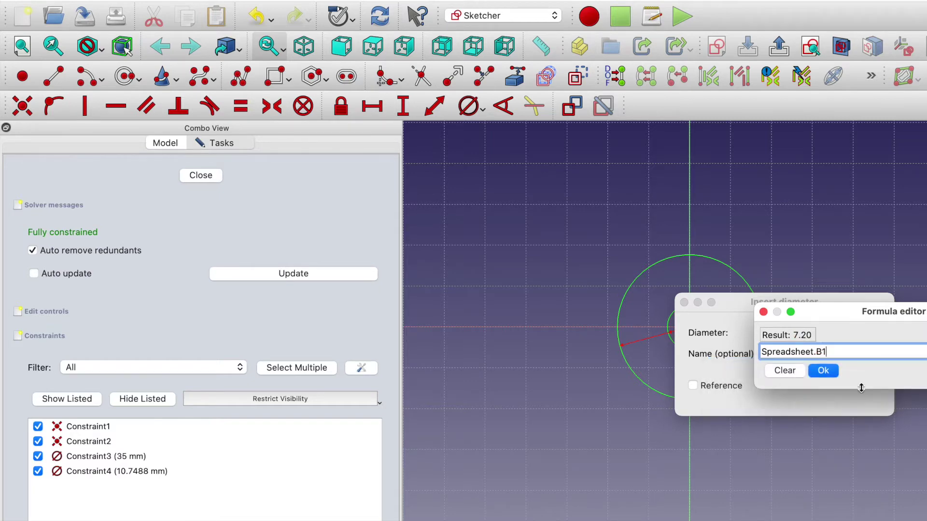
left_click(823, 371)
left_click(857, 396)
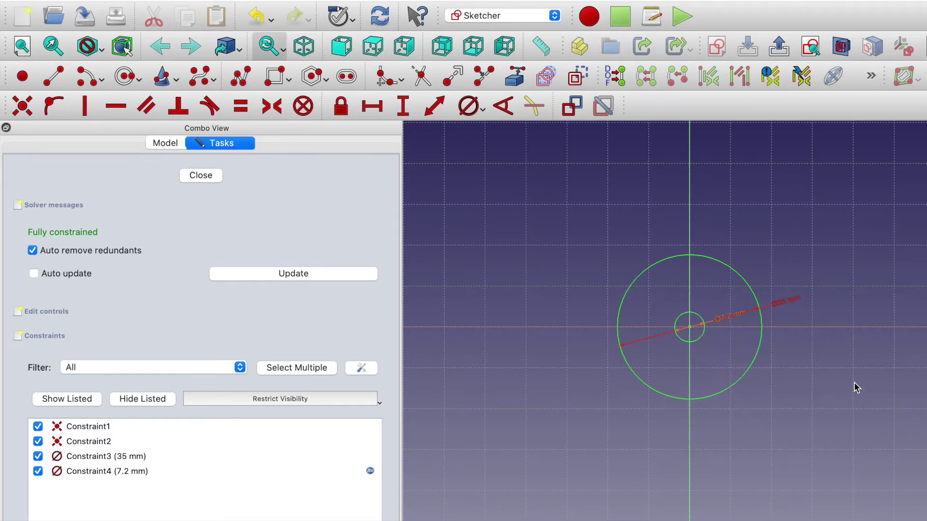
- Move the Ø35 and Ø7.2 dimension labels clear of the circles and close the sketch
scroll(748, 343, "up", 2)
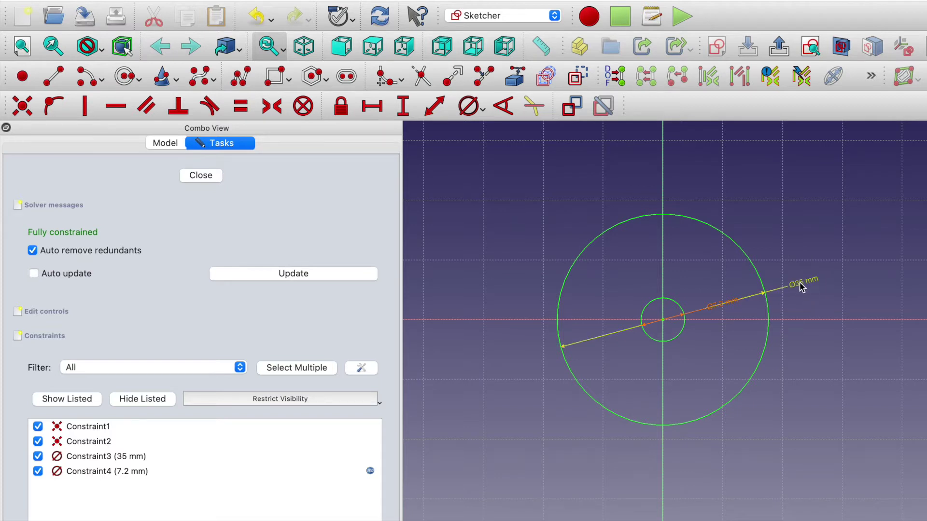
left_click_drag(799, 282, 802, 234)
left_click_drag(717, 308, 811, 292)
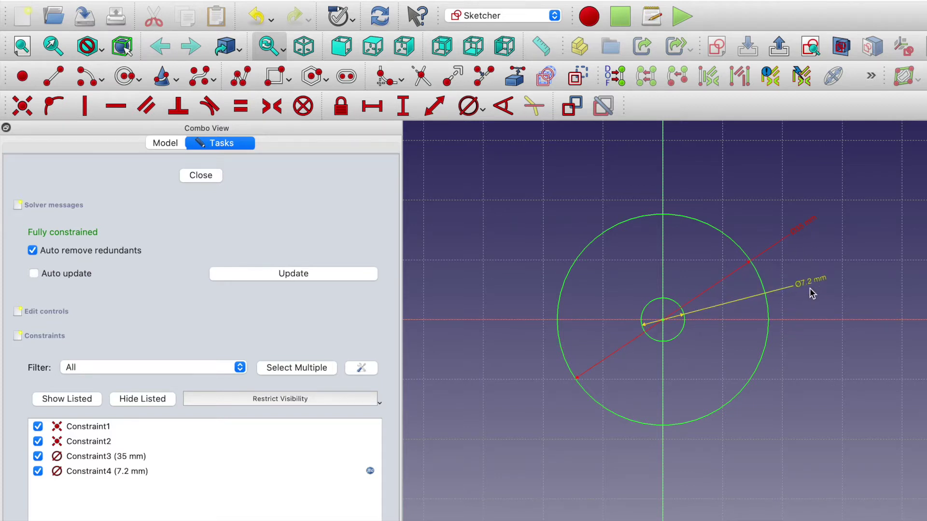
left_click(201, 176)
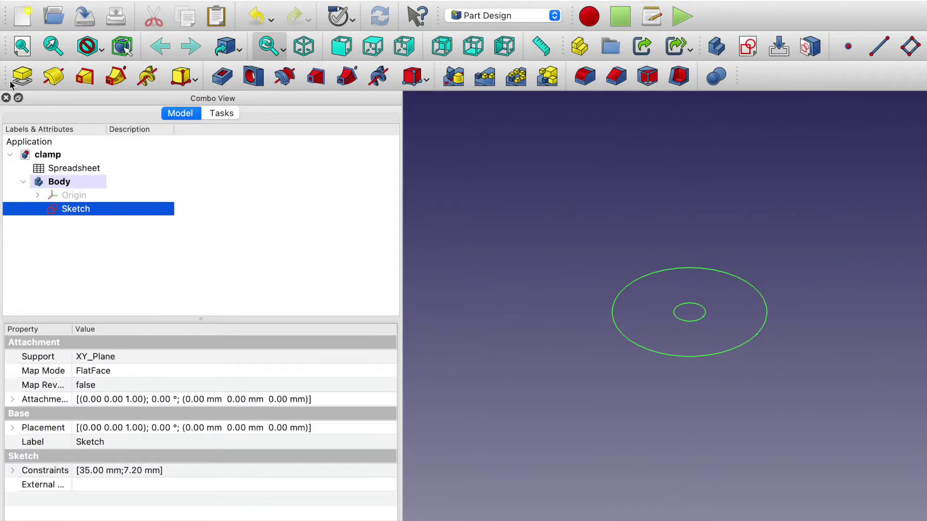
- Pad the sketch to a length of 15 mm
left_click(21, 74)
type("15")
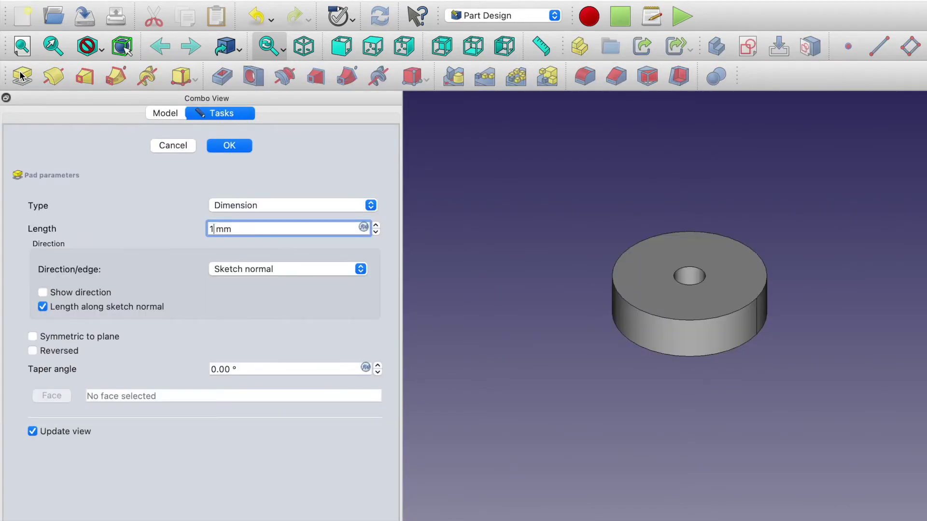
key("Return")
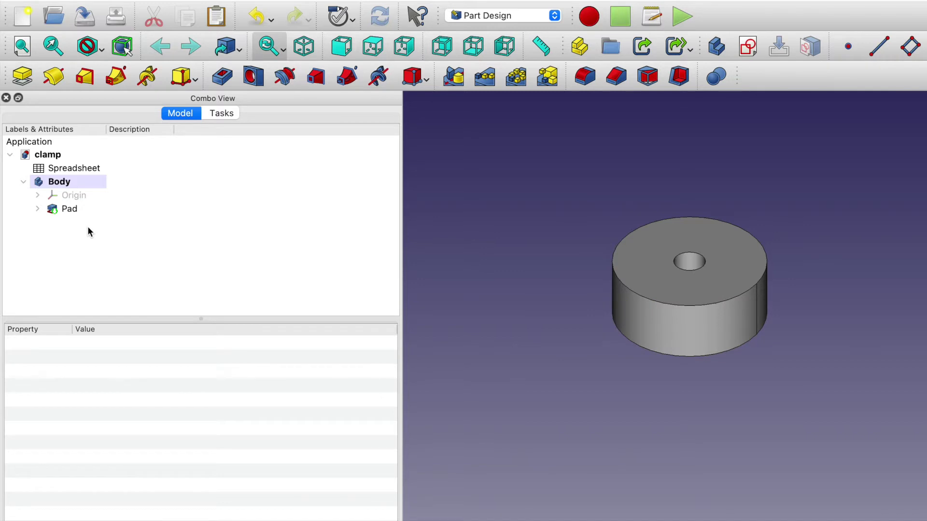
- Reopen the Pad's sketch for editing and zoom in on the two circles
left_click(37, 208)
left_click(89, 224)
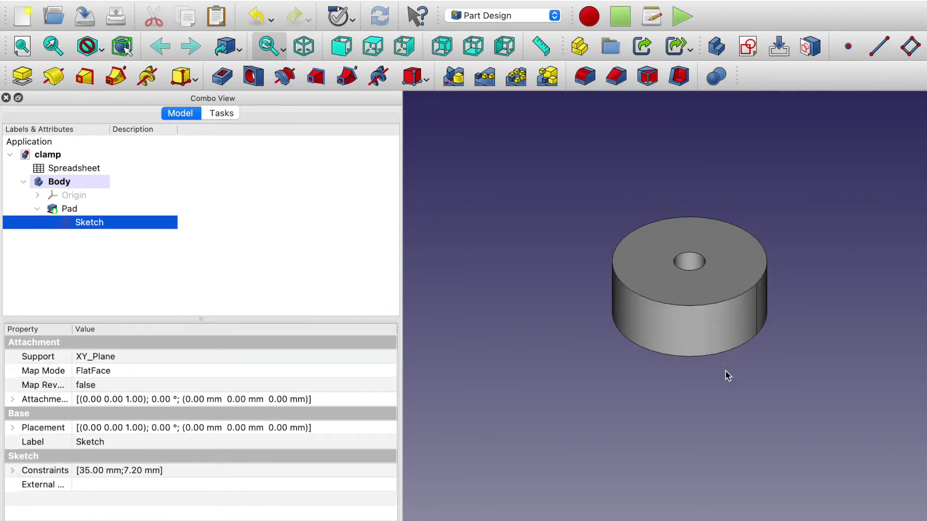
scroll(621, 279, "down", 3)
left_click(552, 271)
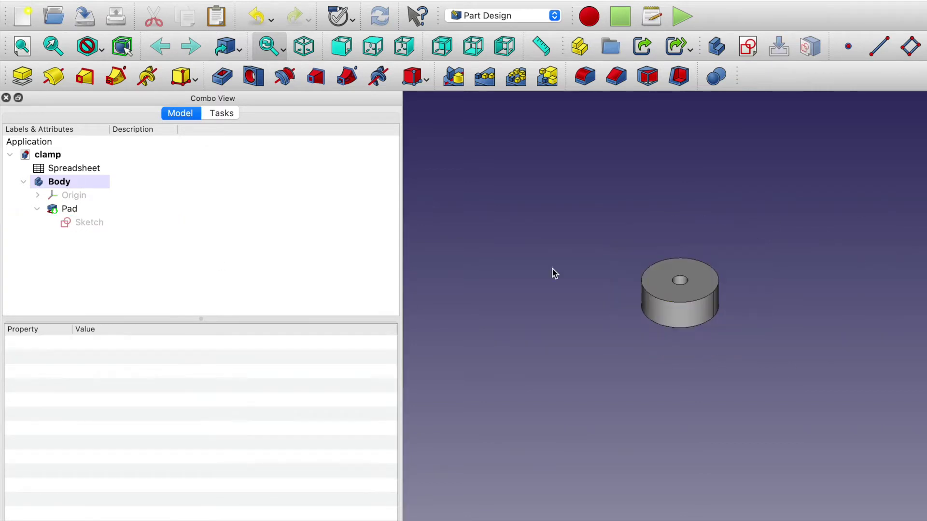
left_click(90, 223)
right_click(90, 223)
left_click(106, 230)
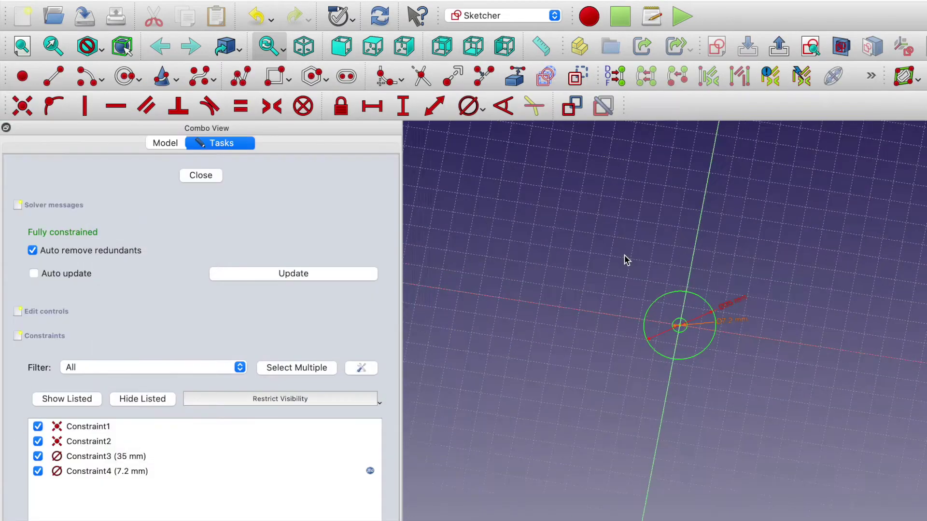
scroll(679, 315, "up", 3)
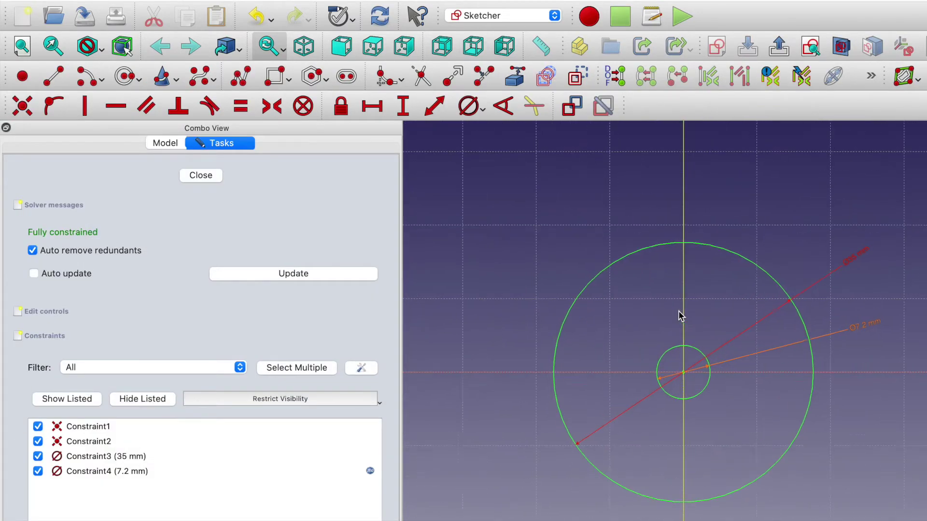
scroll(729, 224, "up", 1)
scroll(728, 219, "up", 1)
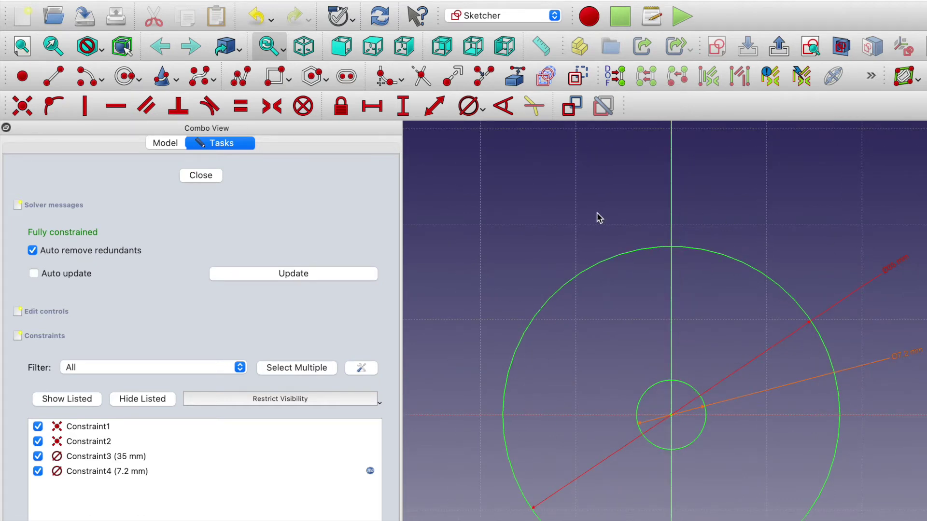
left_click(273, 79)
- Draw a small rectangle at the outer circle's top, symmetric about the vertical axis
left_click(653, 226)
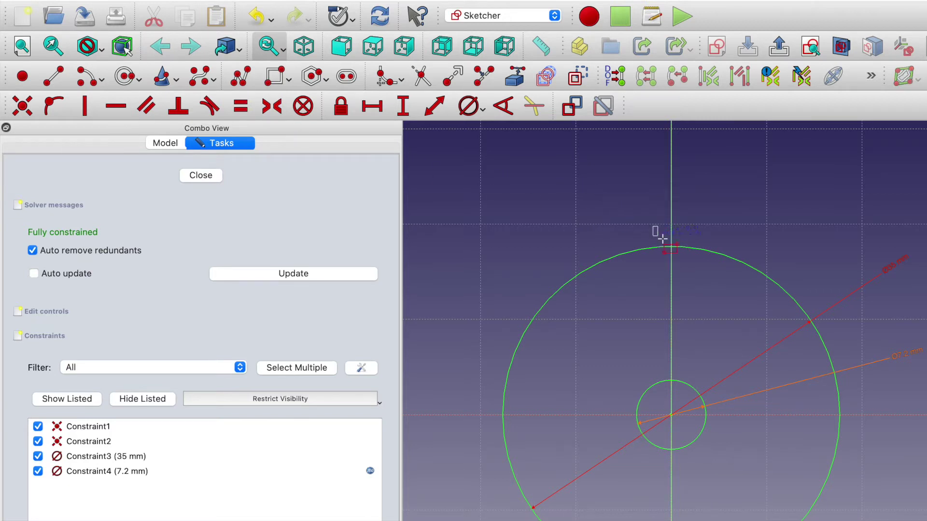
left_click(690, 247)
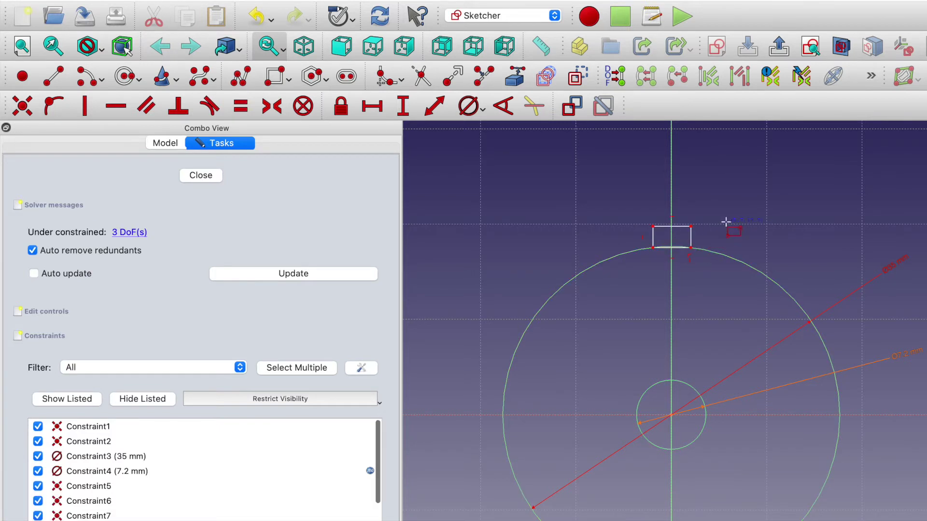
left_click(691, 227)
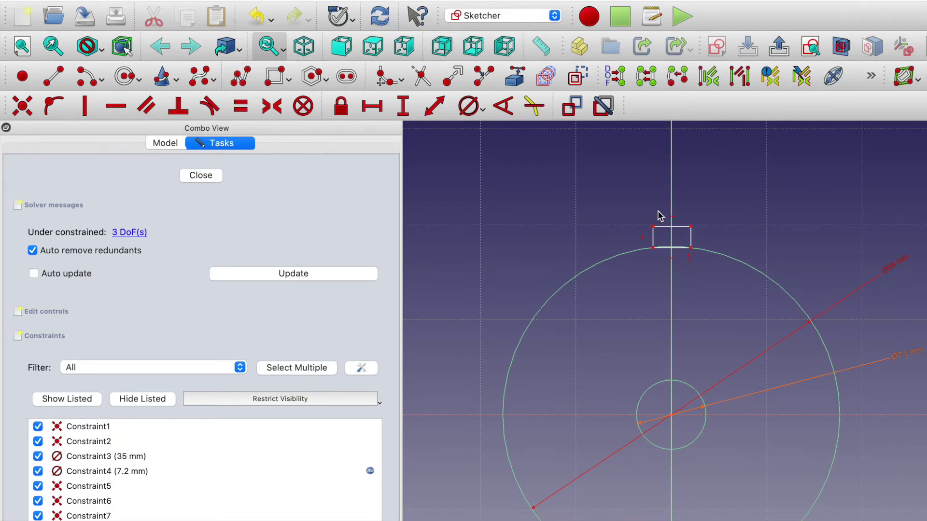
key("Escape")
left_click(690, 227)
left_click(652, 227)
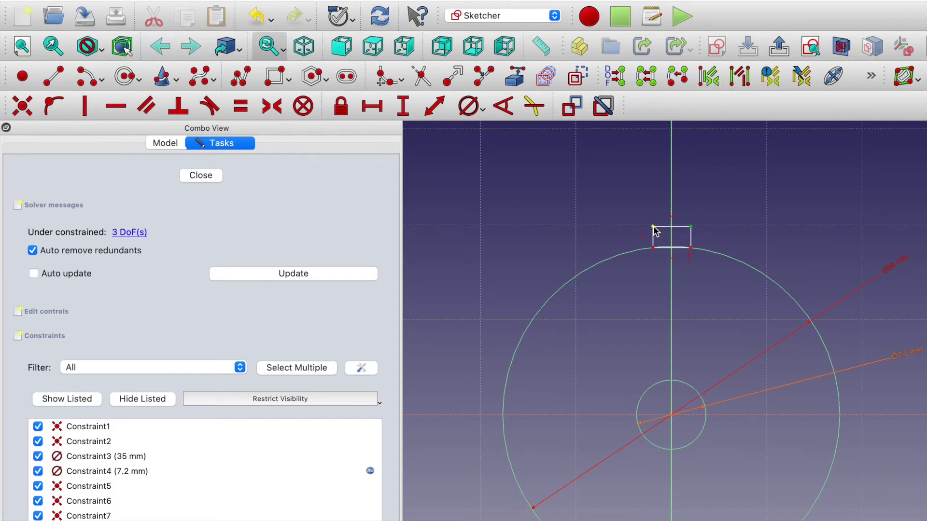
left_click(671, 204)
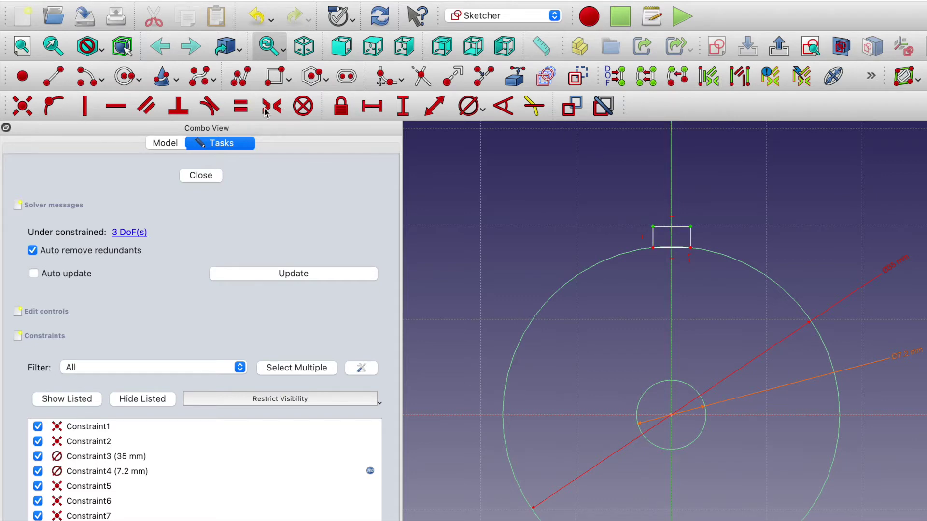
left_click(279, 110)
- Dimension the rectangle's height at 2.27 mm and its width at 2 mm
scroll(737, 265, "up", 4)
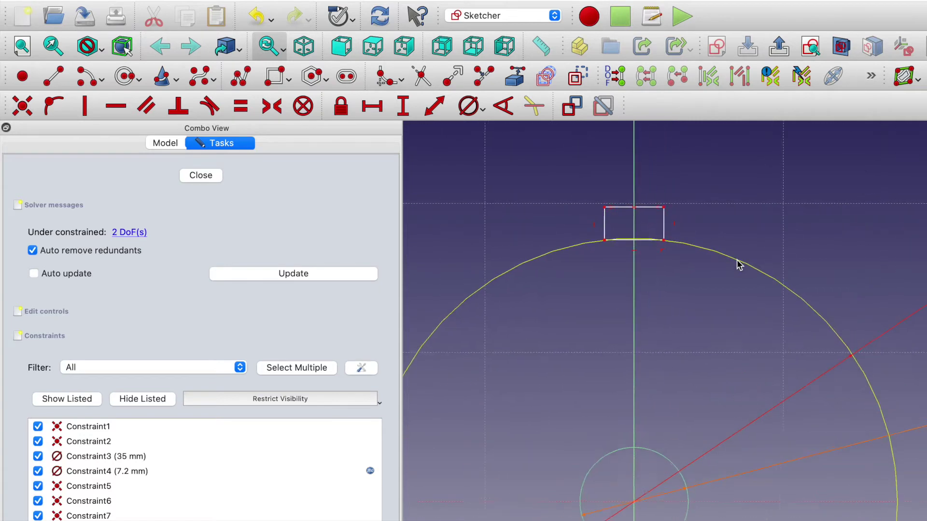
left_click(402, 107)
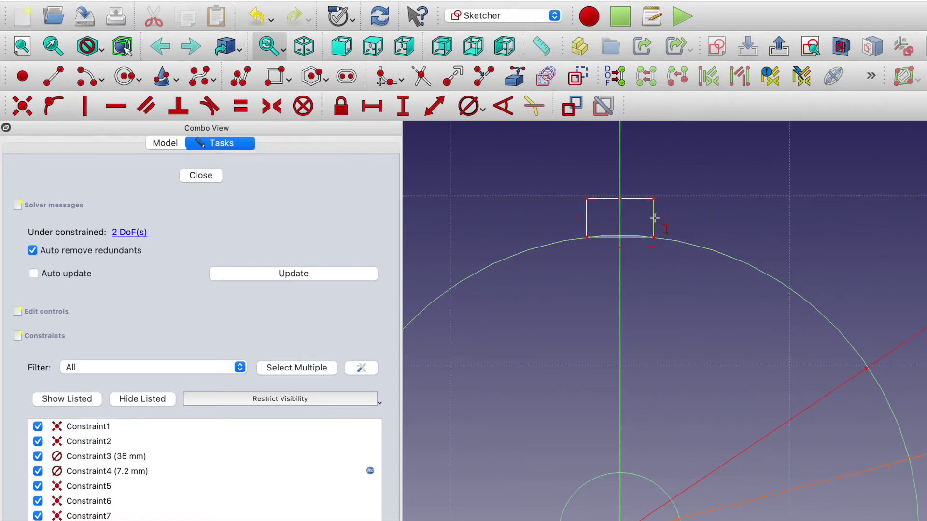
left_click(654, 218)
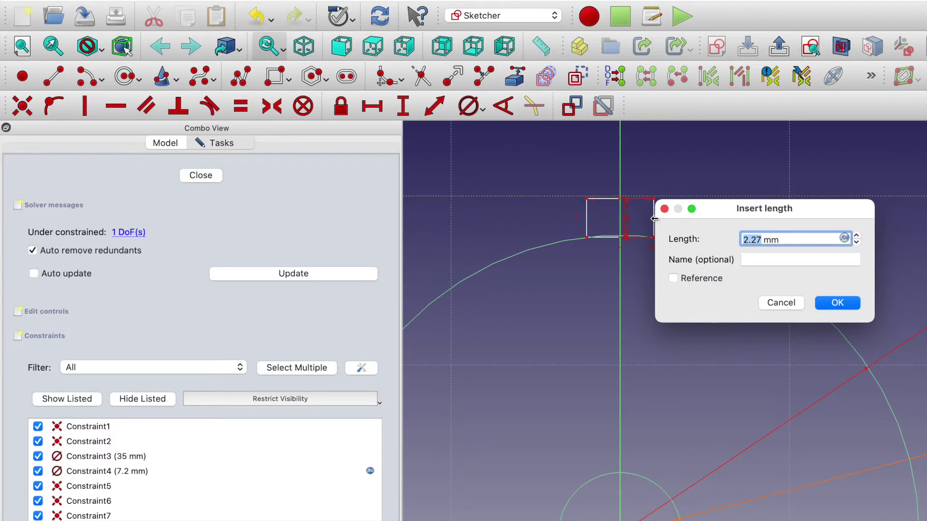
key("Return")
scroll(654, 232, "up", 3)
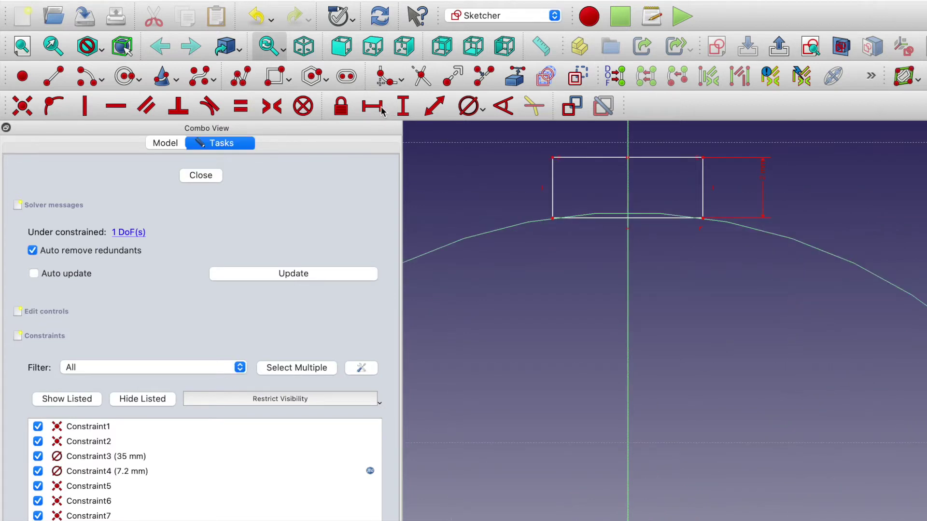
left_click(381, 109)
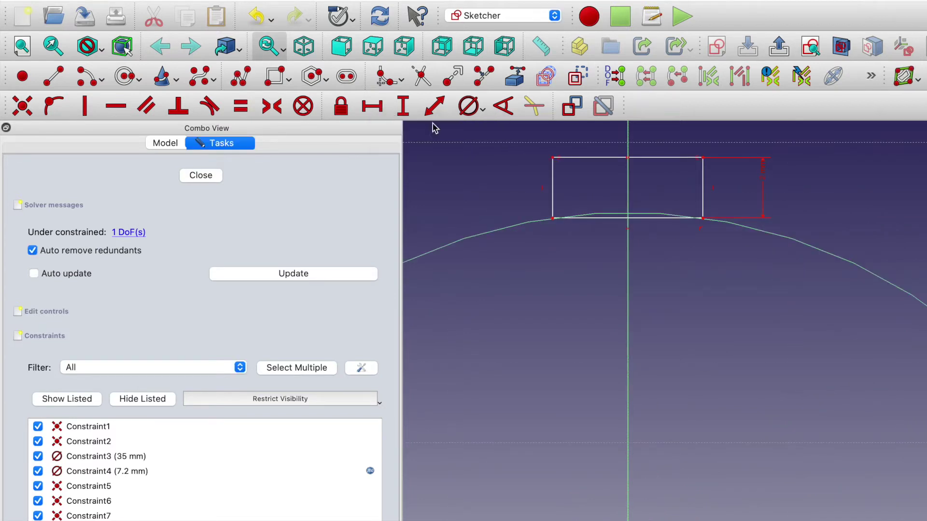
left_click(574, 158)
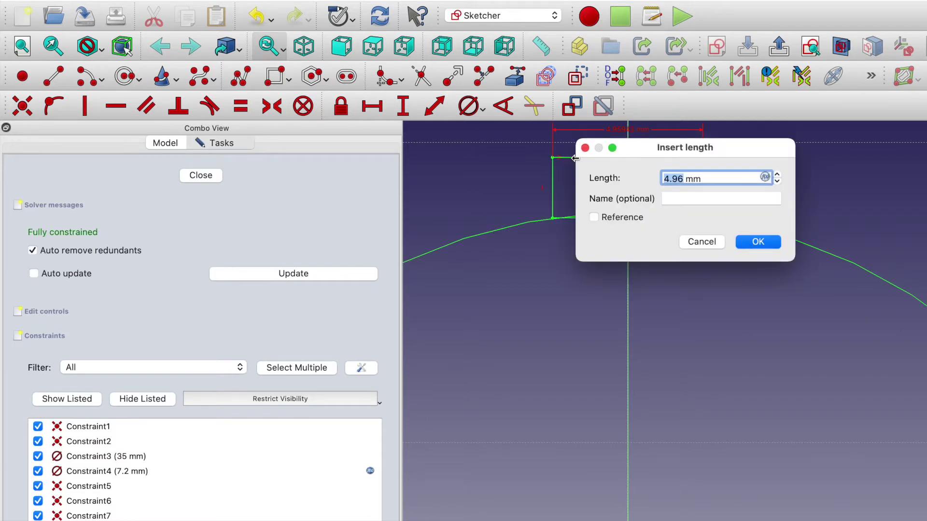
type("2")
key("Return")
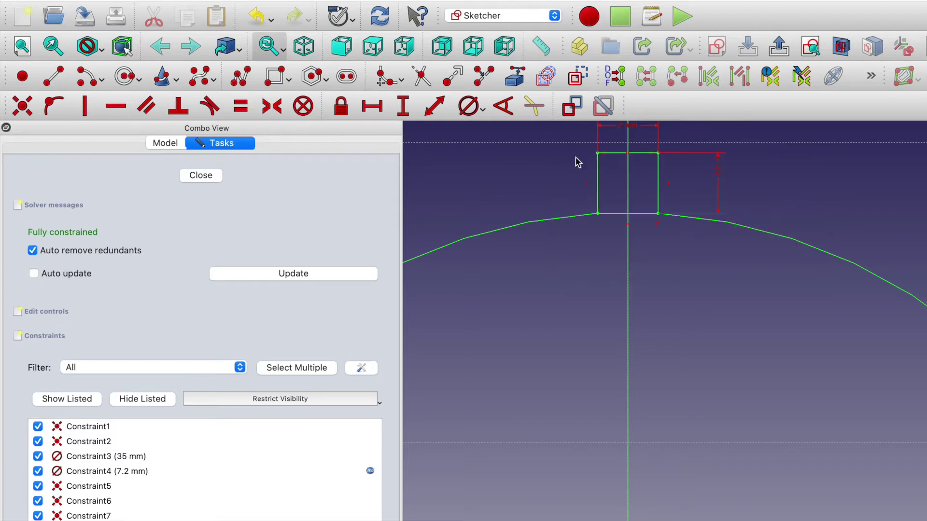
- Trim the rim arc segment and the rectangle's bottom edge out of the tab outline
right_click(665, 270)
left_click(421, 77)
left_click(611, 214)
left_click(615, 213)
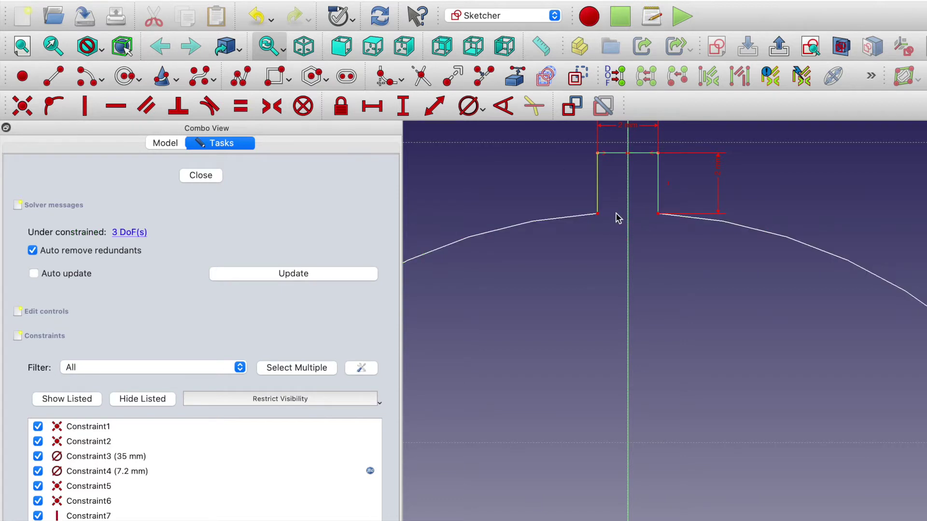
key("Escape")
- Shorten the left arc and join its end point to the left side line's lower end
left_click_drag(598, 214, 581, 224)
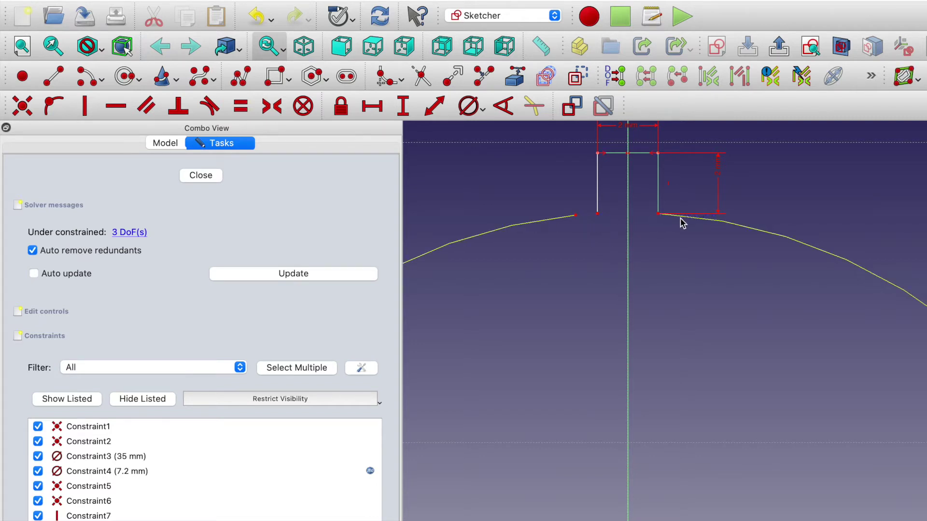
left_click(576, 216)
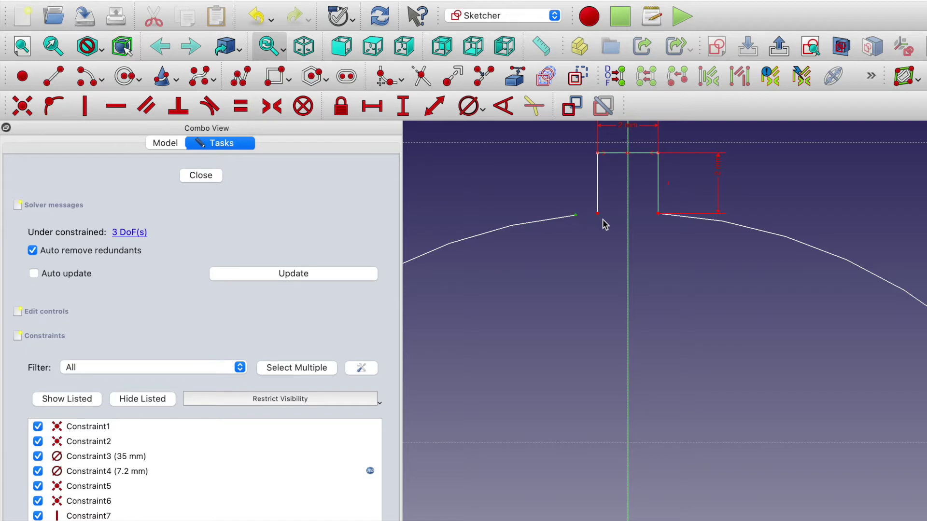
left_click(598, 214)
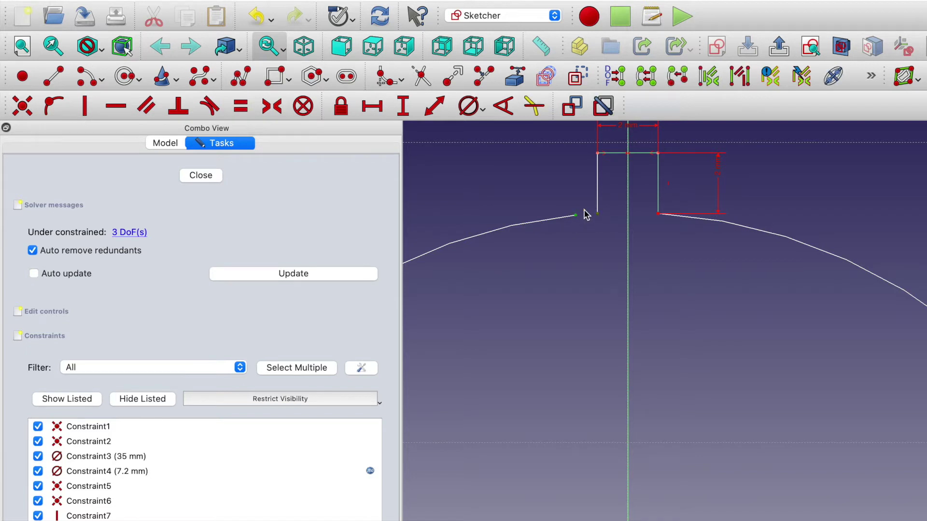
left_click(22, 105)
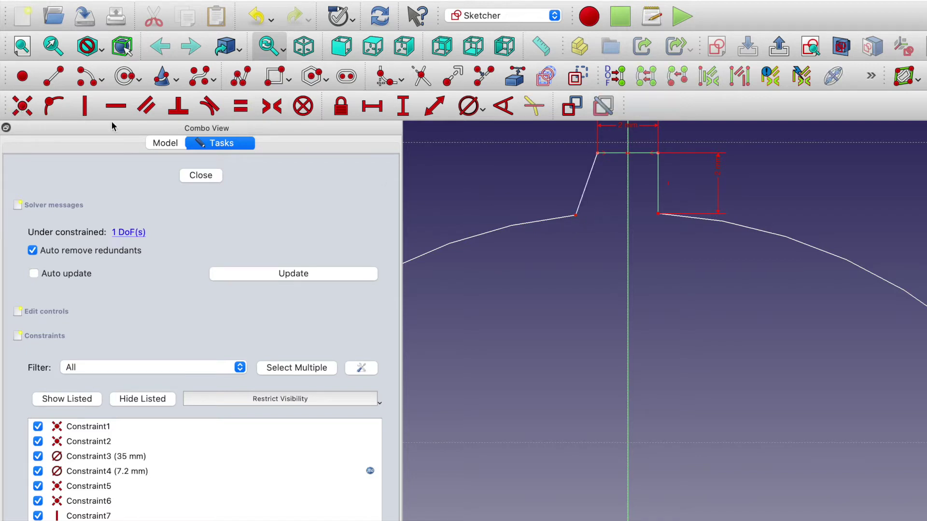
- Constrain the slanted tab side vertical and close the fully constrained tab sketch
left_click(586, 186)
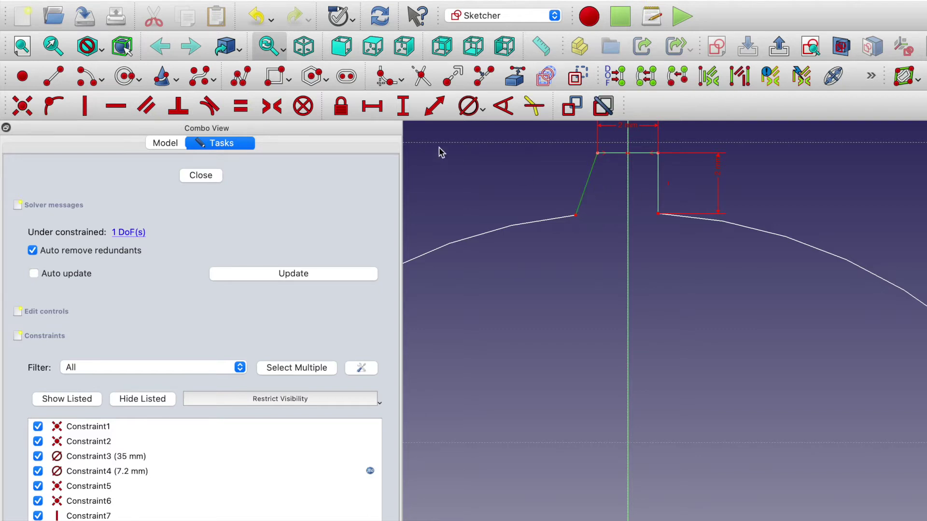
left_click(84, 107)
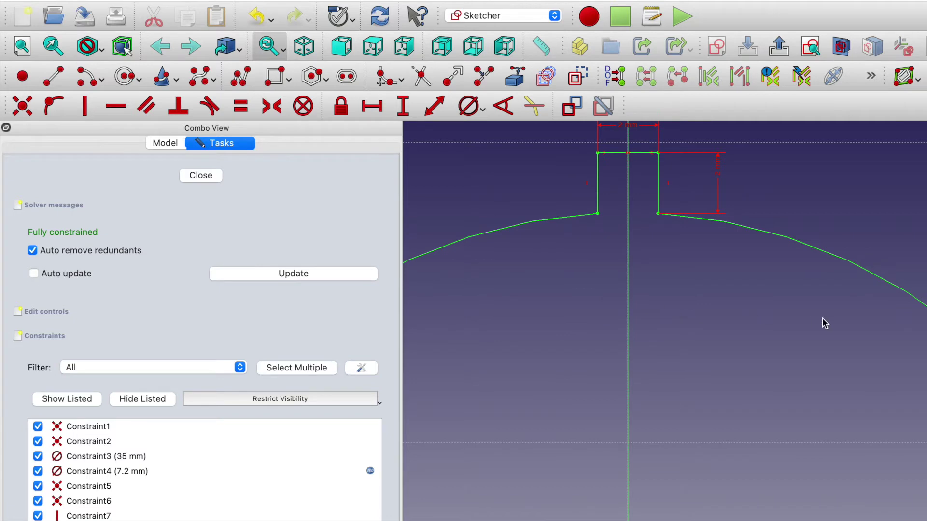
scroll(822, 318, "down", 6)
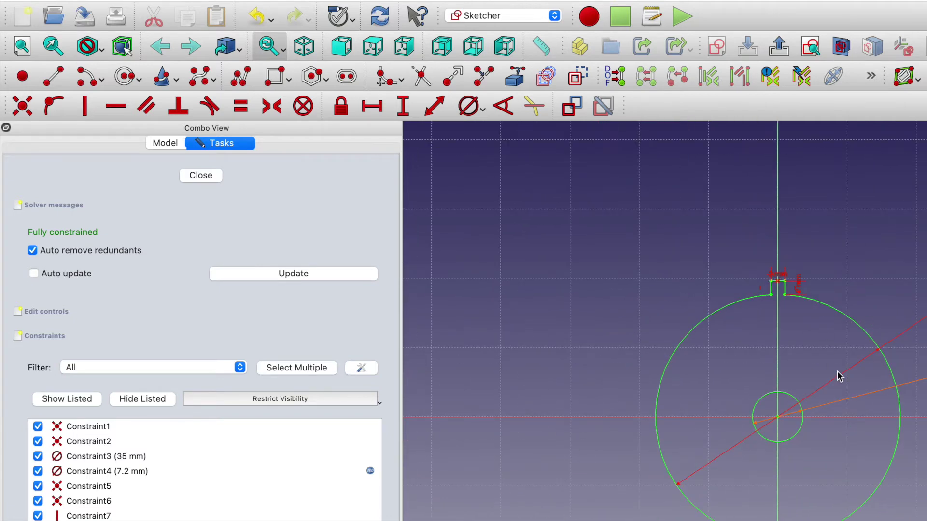
scroll(837, 376, "up", 3)
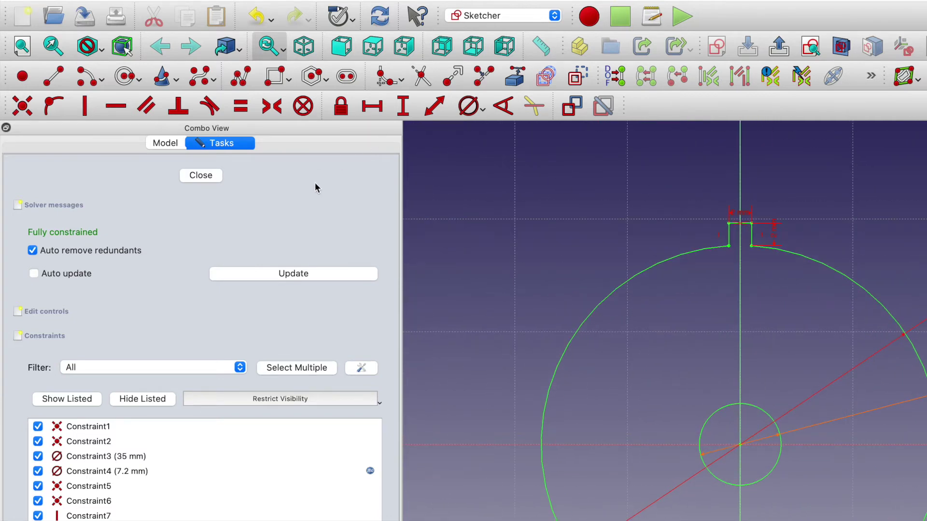
left_click(206, 177)
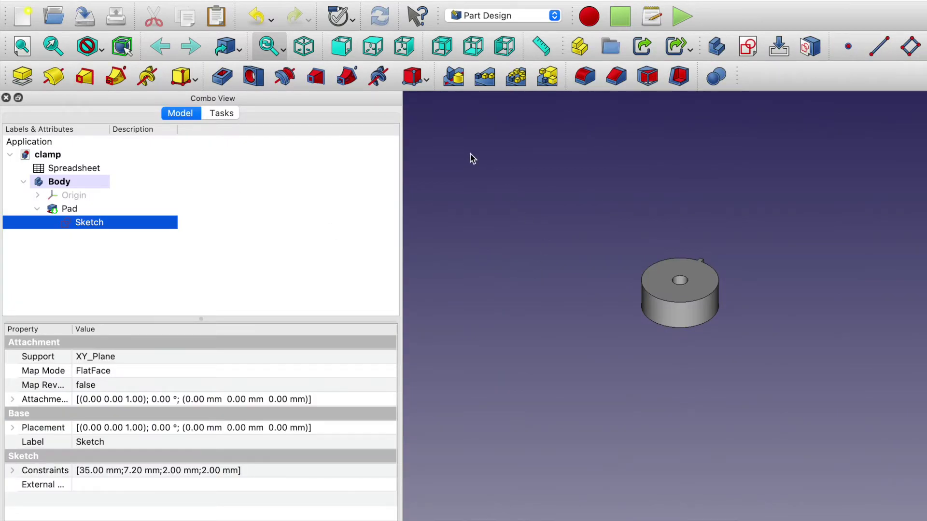
- Switch to Top view and select the Pad feature
left_click(372, 46)
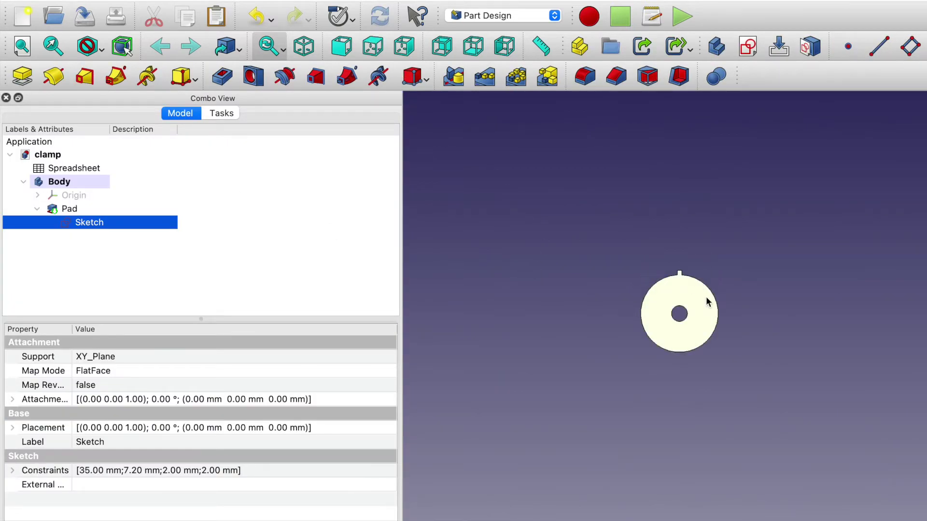
scroll(707, 301, "up", 3)
scroll(707, 302, "up", 1)
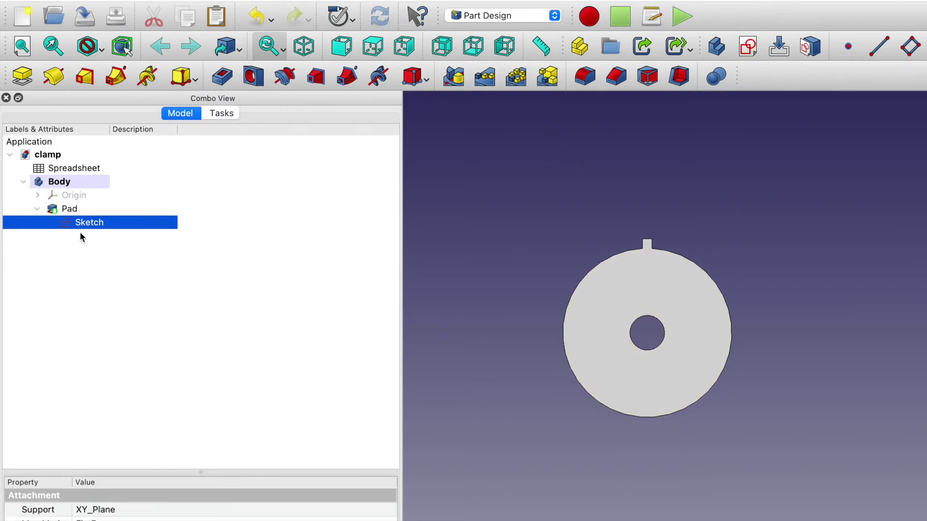
left_click(68, 209)
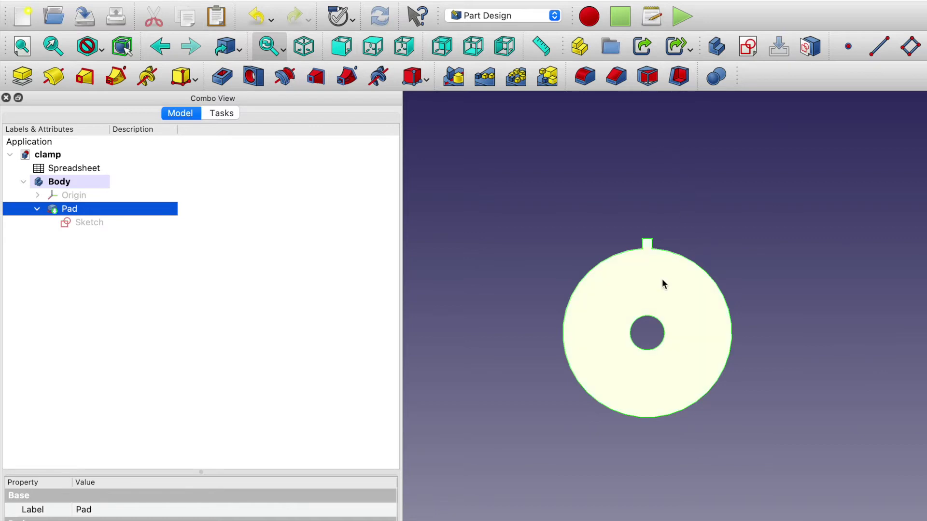
- Create a PolarPattern of the Pad tab with 27 occurrences over 360°
left_click(515, 77)
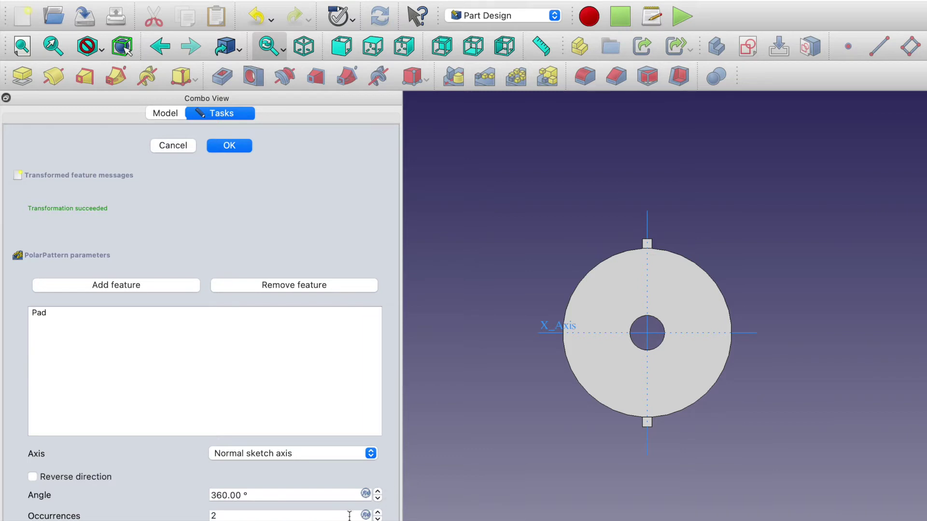
scroll(393, 434, "down", 1)
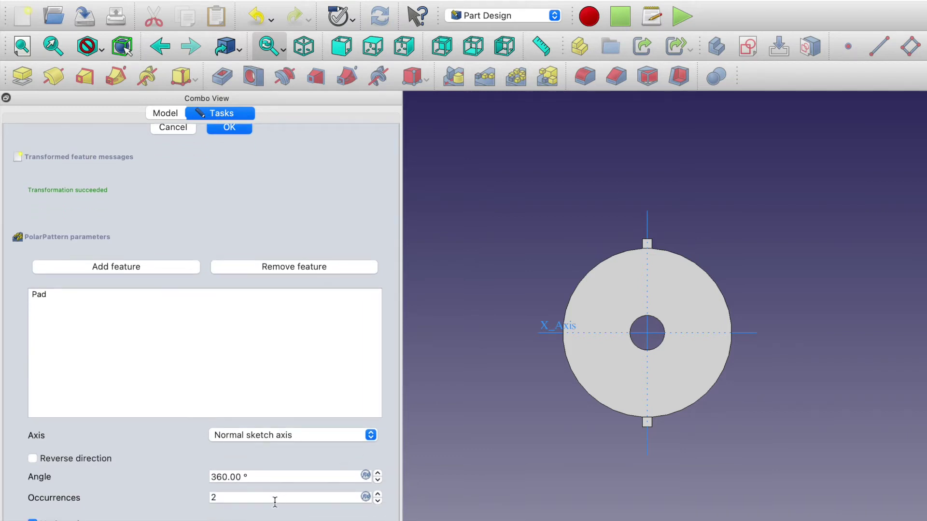
left_click(249, 496)
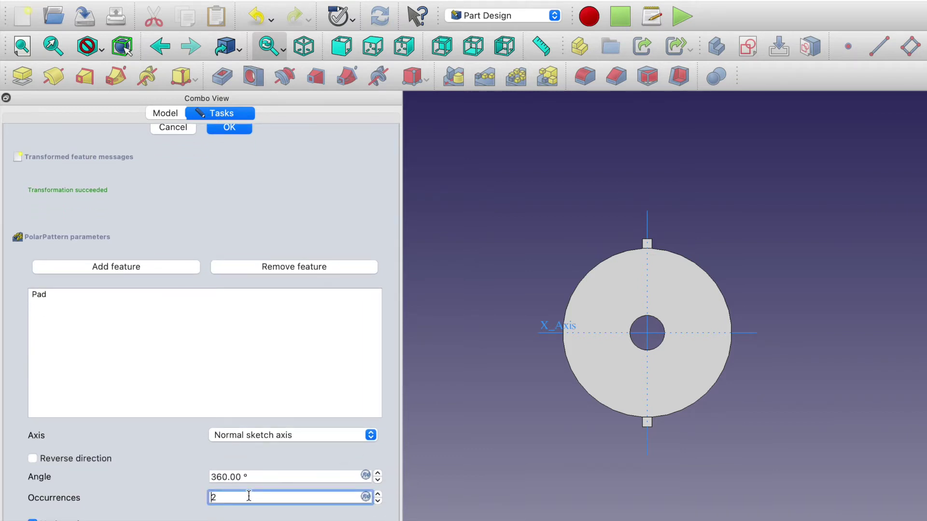
type("1")
left_click(460, 350)
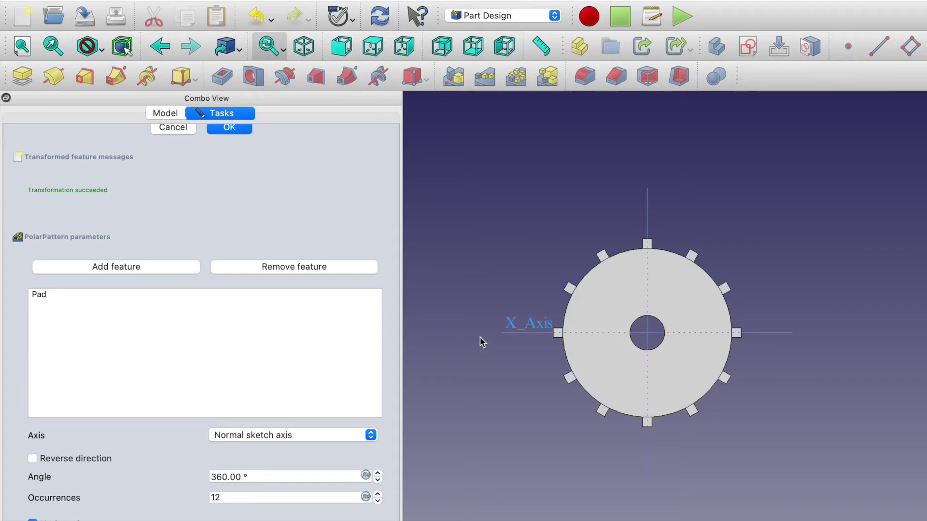
left_click(378, 494)
left_click(378, 494)
left_click(378, 495)
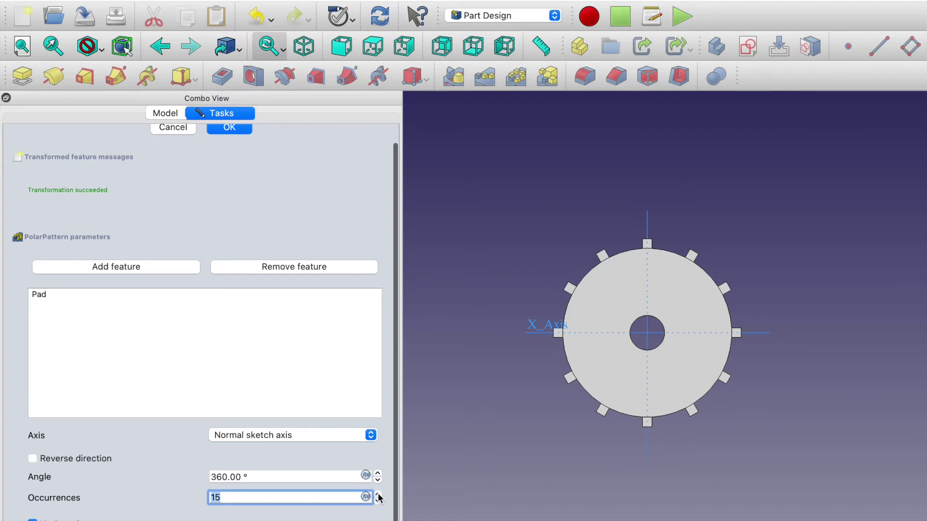
left_click(378, 494)
left_click(378, 494)
left_click(377, 494)
left_click(378, 495)
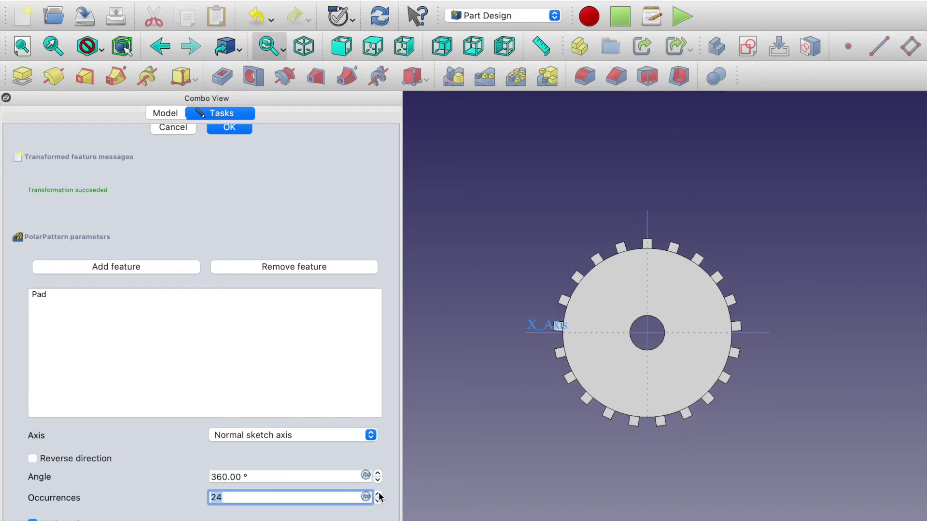
left_click(378, 494)
left_click(378, 494)
left_click(378, 494)
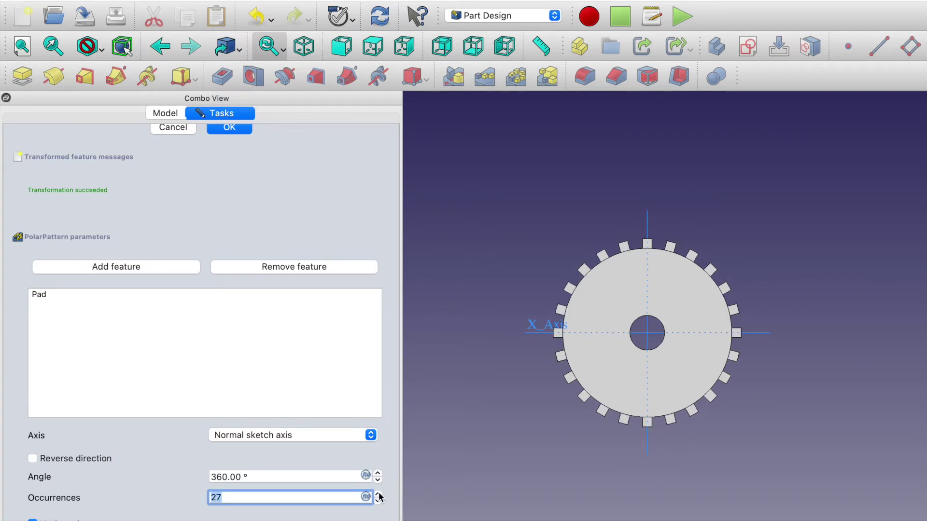
left_click(227, 128)
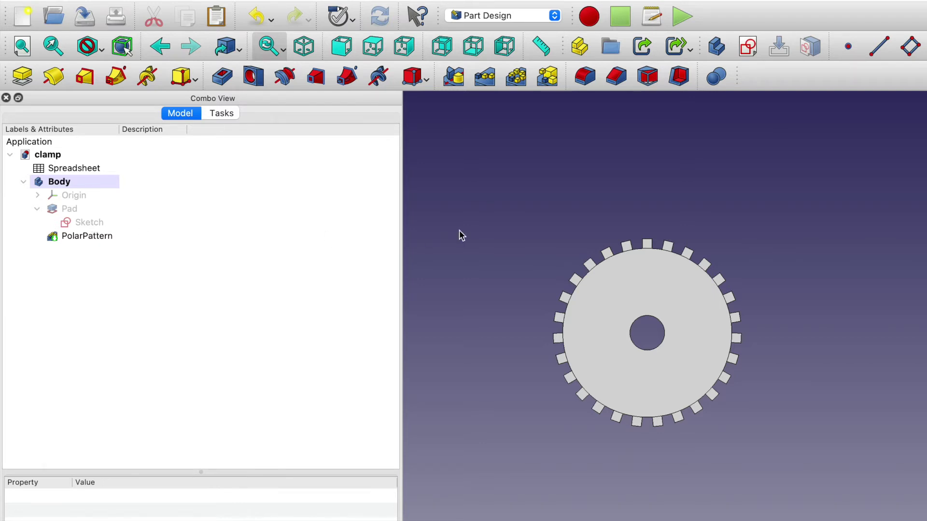
- Rename the PolarPattern feature to 'knurl pattern', then select the gear's top face
left_click(81, 239)
right_click(81, 240)
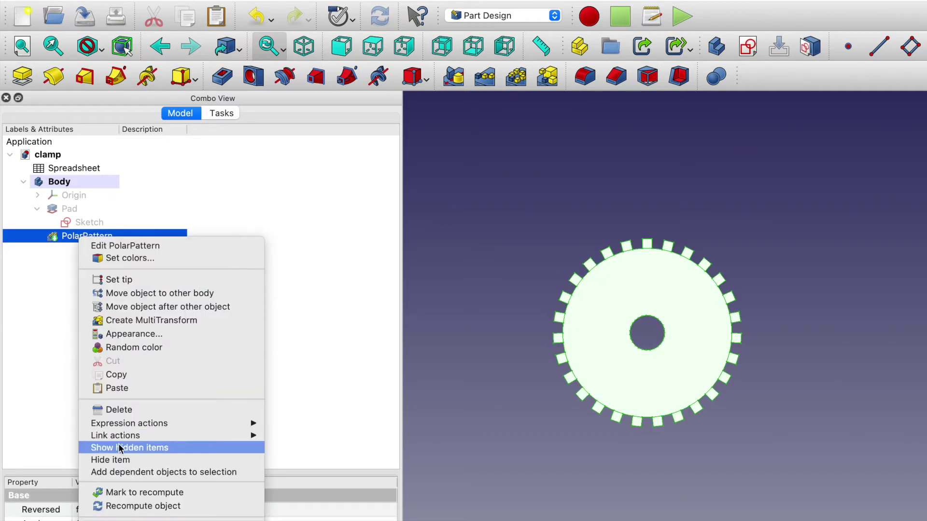
key("Escape")
key("F2")
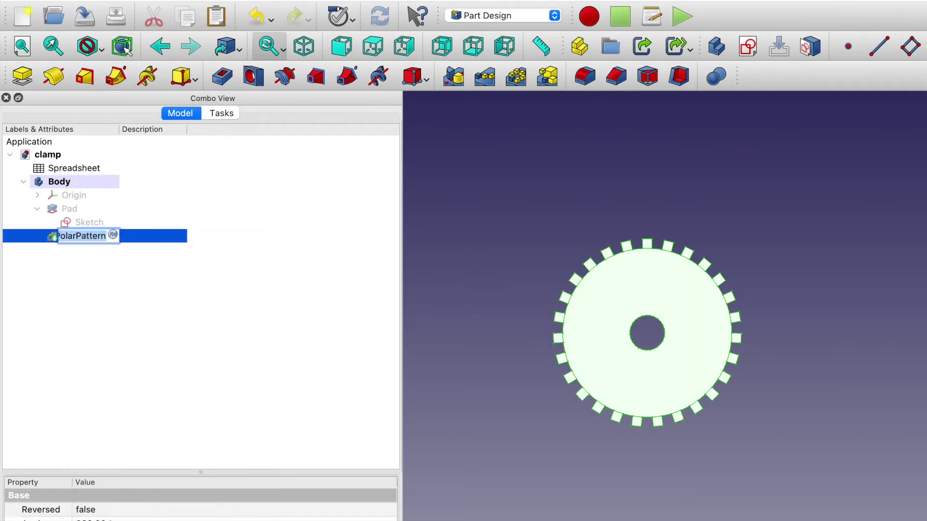
type("d")
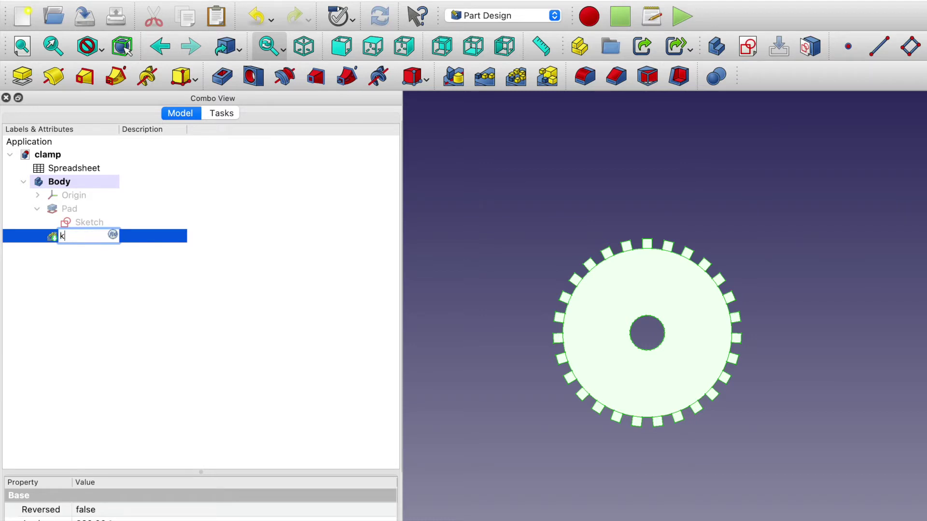
type("nurl pattern")
key("Return")
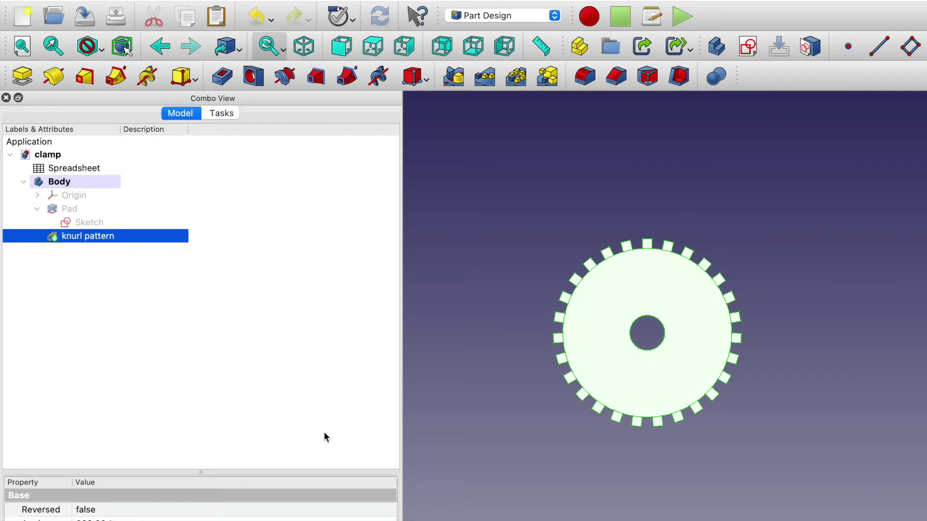
left_click(484, 315)
mouse_move(751, 248)
middle_mouse_down()
mouse_move(799, 167)
mouse_move(744, 225)
mouse_move(741, 246)
middle_mouse_up()
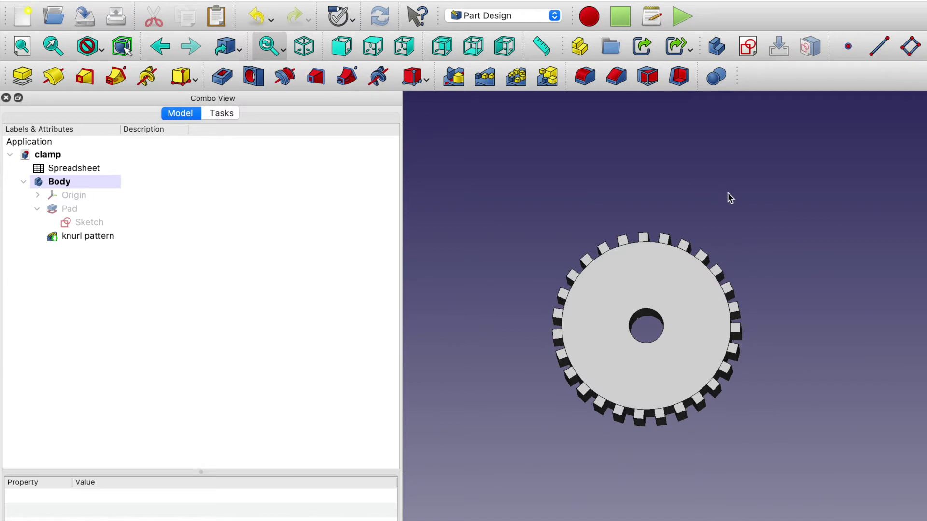
left_click(704, 299)
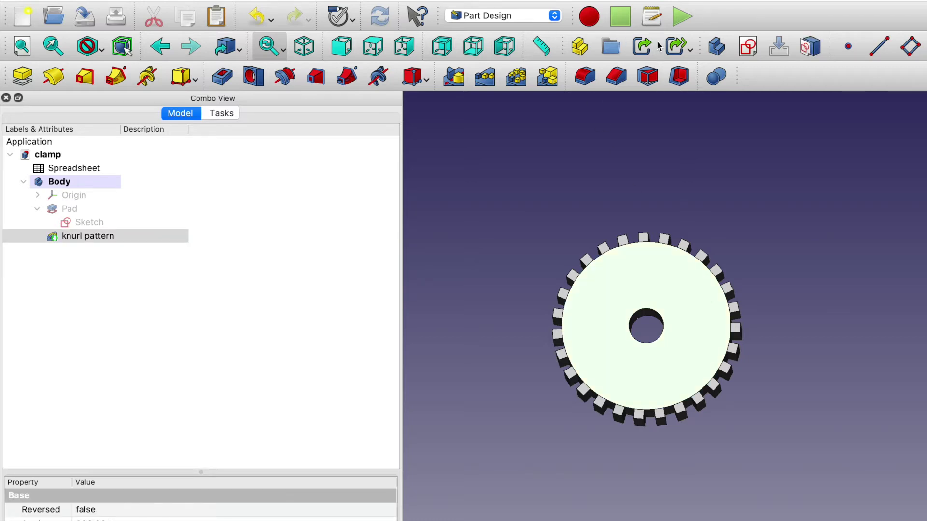
- Start a sketch on the gear's top face and draw two concentric origin-centred circles
left_click(752, 47)
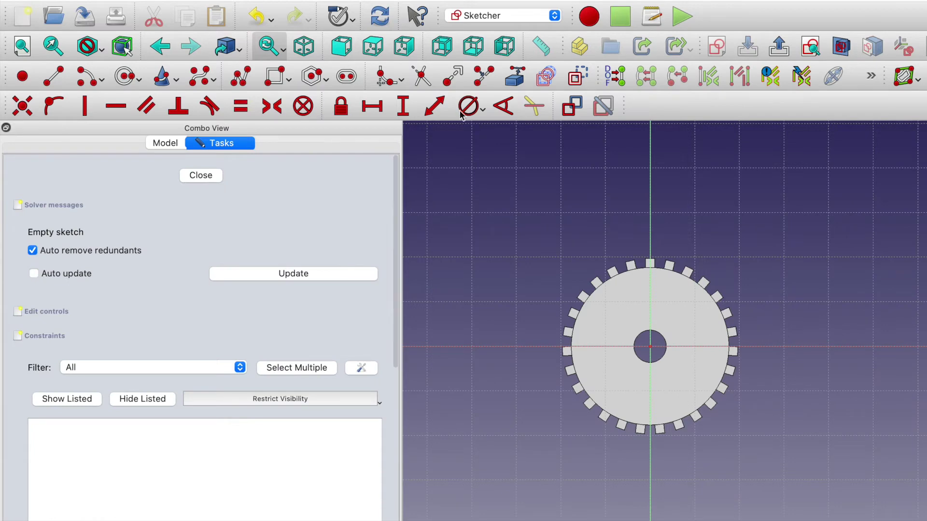
left_click(125, 76)
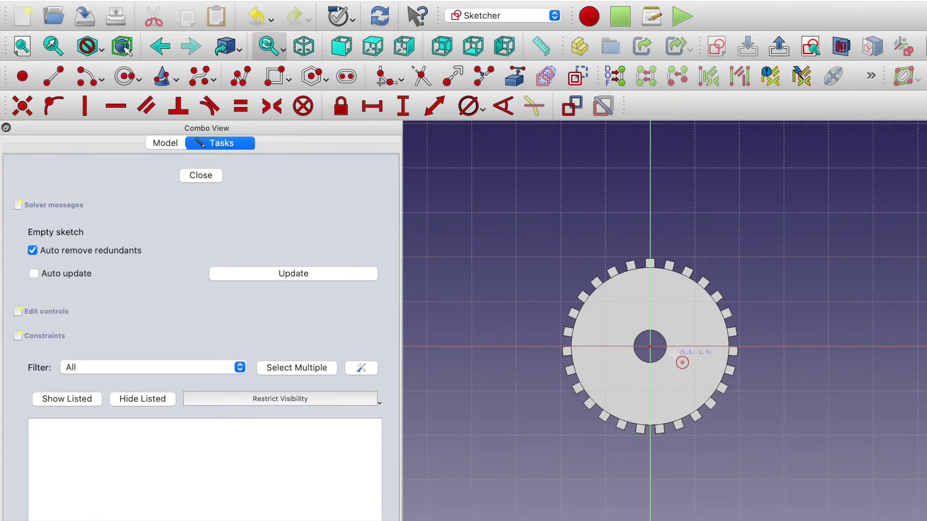
left_click(650, 348)
left_click(627, 323)
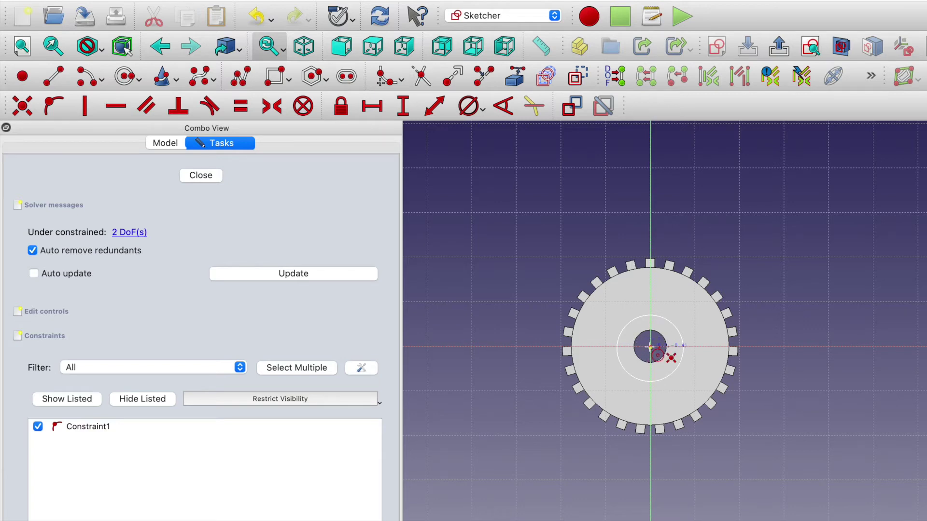
left_click(650, 348)
left_click(617, 312)
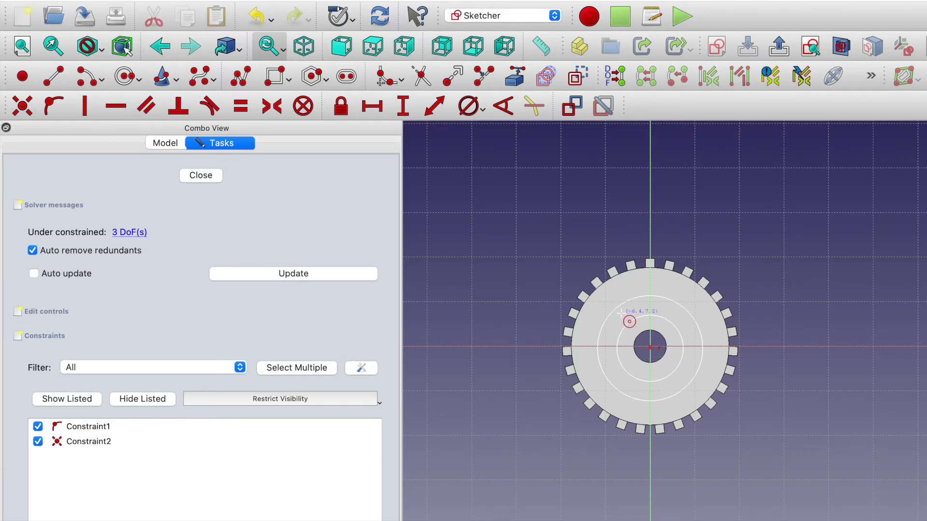
key("Escape")
left_click(648, 317)
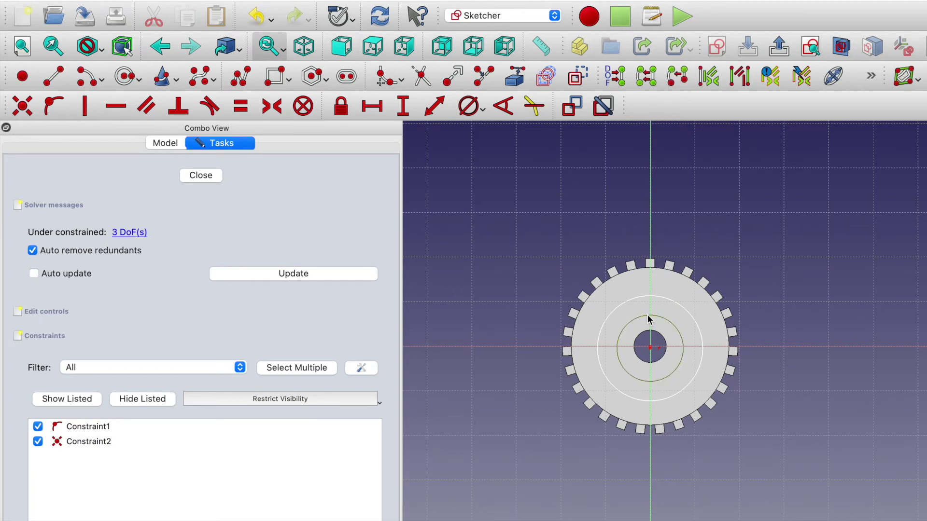
left_click(482, 110)
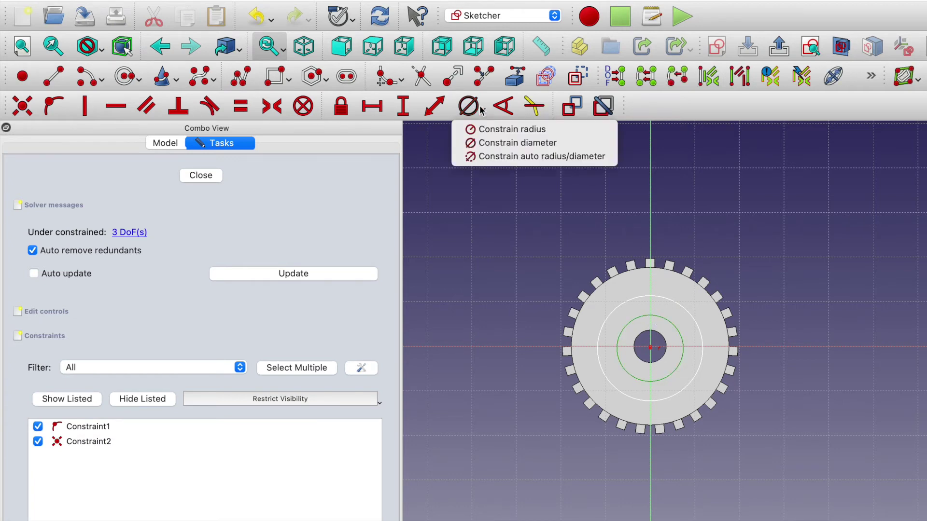
- Set the inner circle's diameter to the formula Spreadsheet.B1 (7.2 mm)
left_click(495, 143)
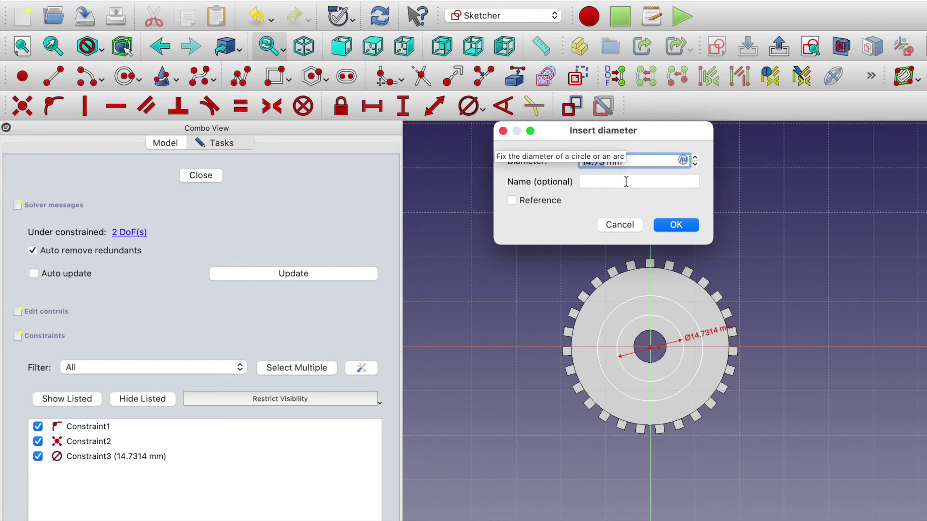
left_click(683, 160)
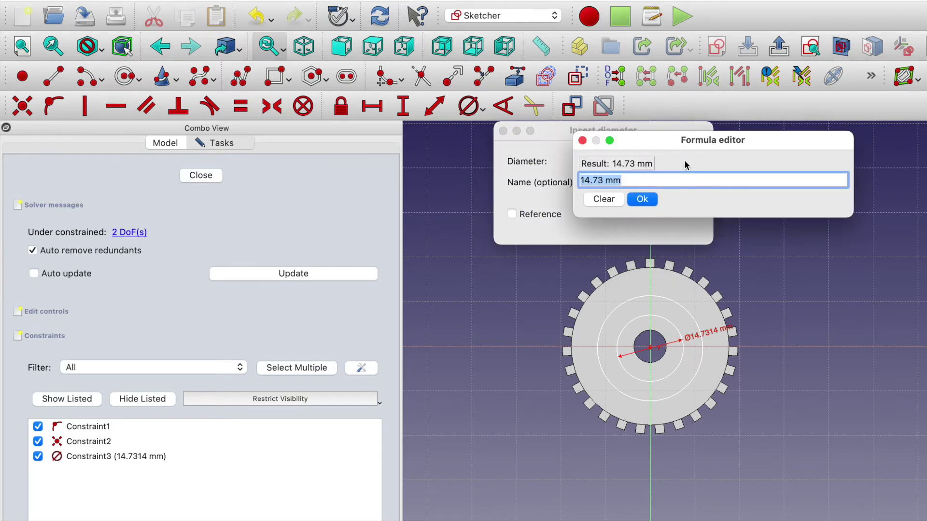
type("sp")
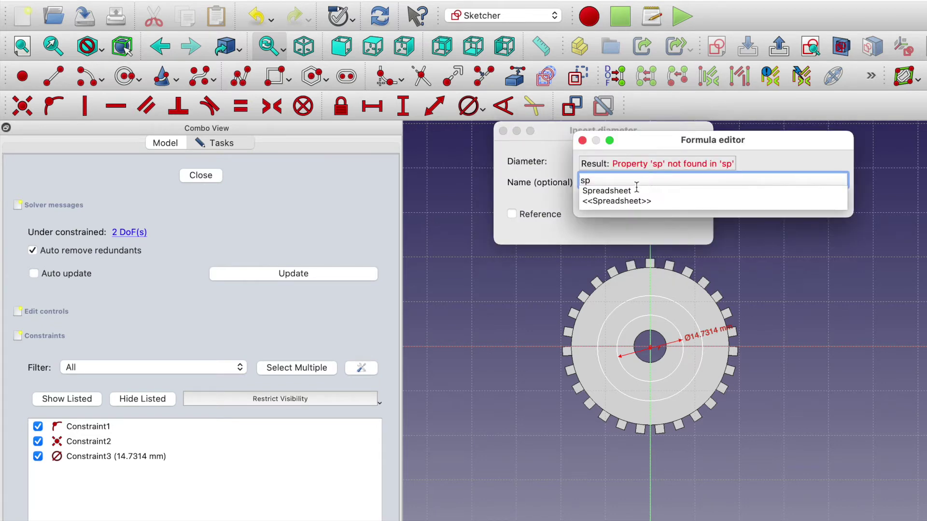
left_click(629, 191)
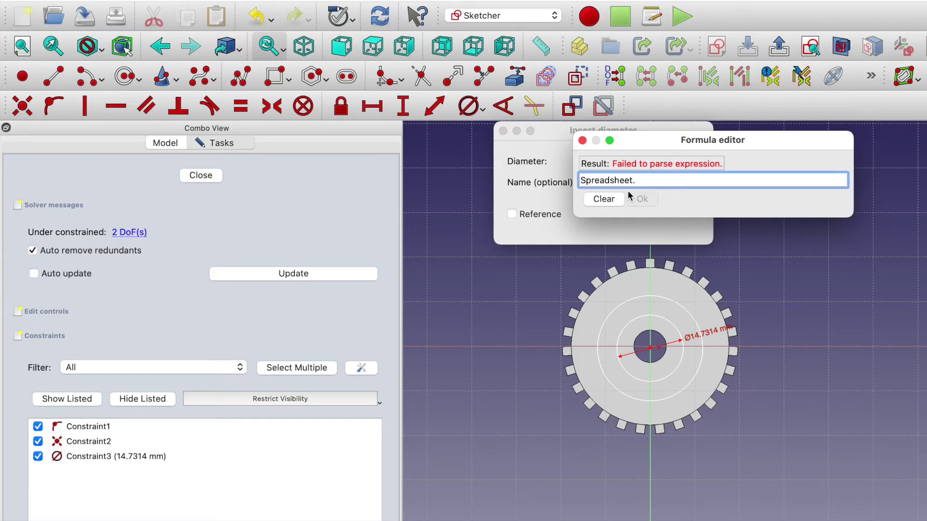
type("B1")
left_click(628, 192)
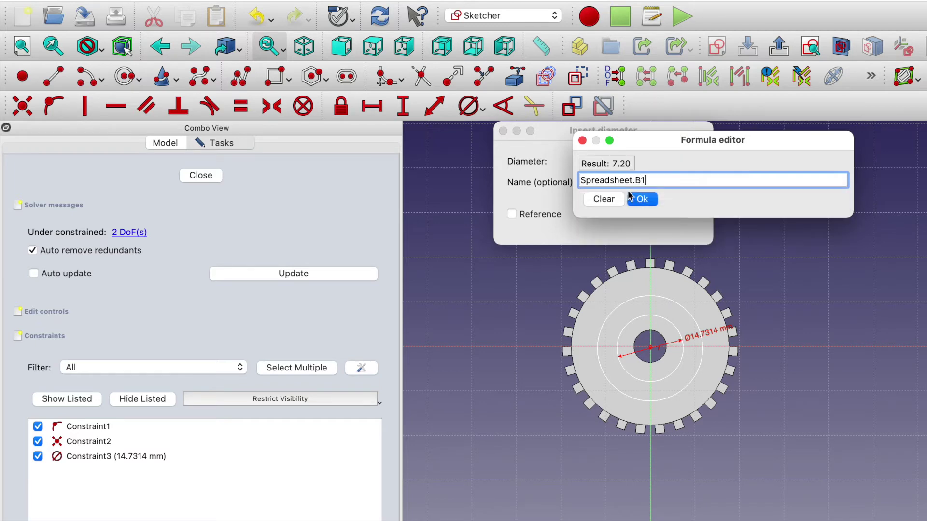
left_click(643, 200)
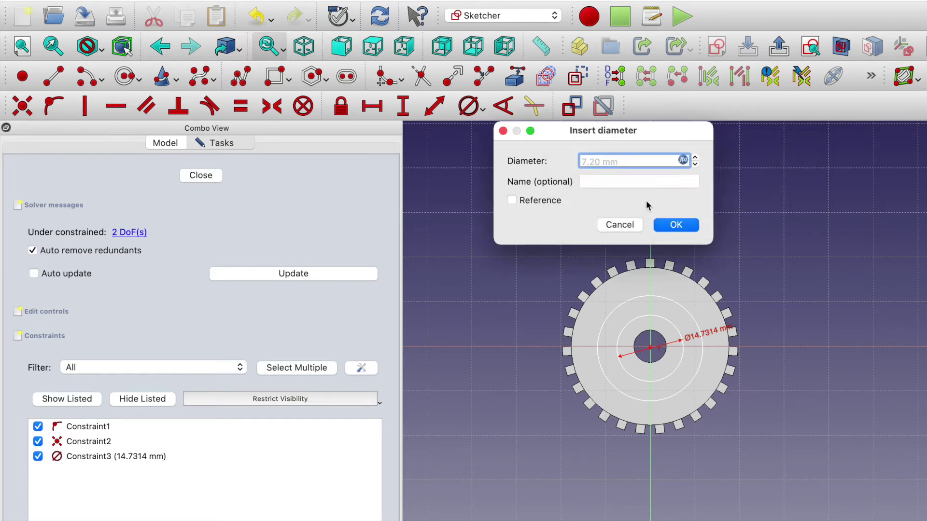
left_click(689, 226)
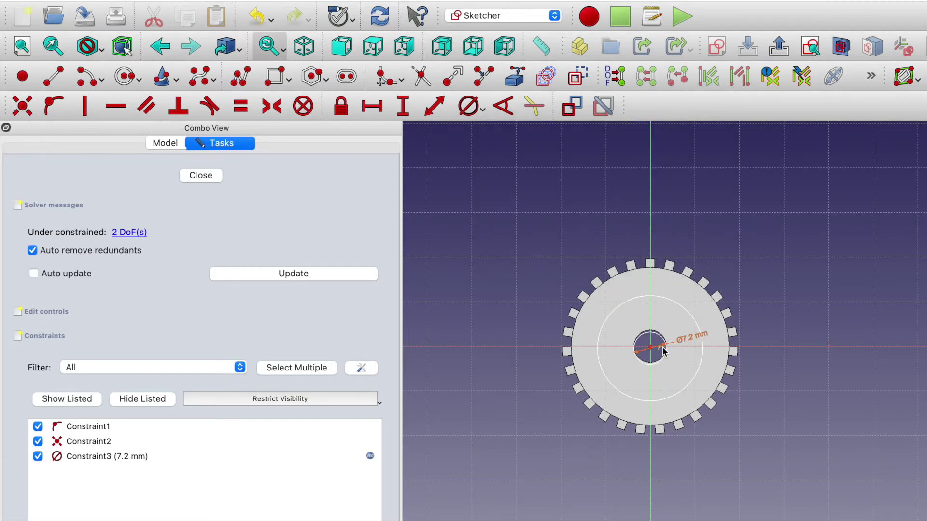
- Make the inner circle's centre coincident with the sketch origin
scroll(662, 351, "up", 5)
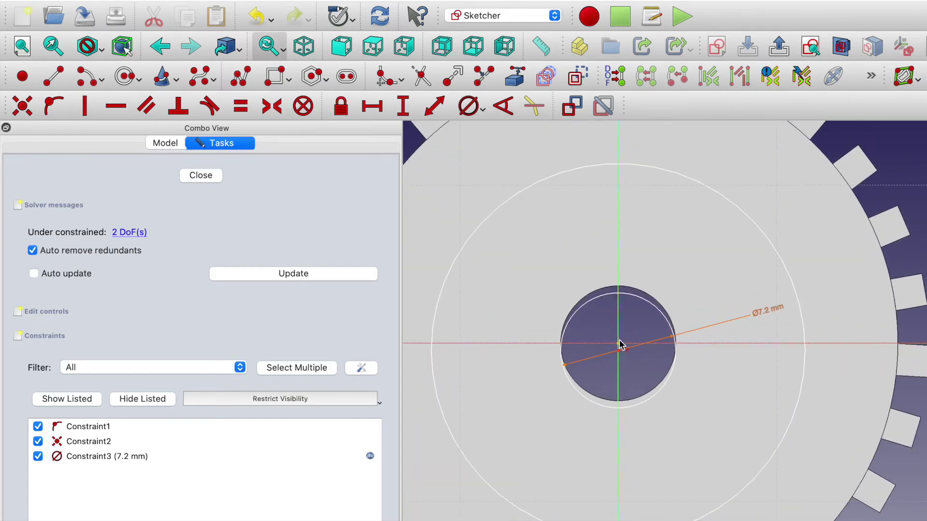
left_click_drag(635, 299, 633, 267)
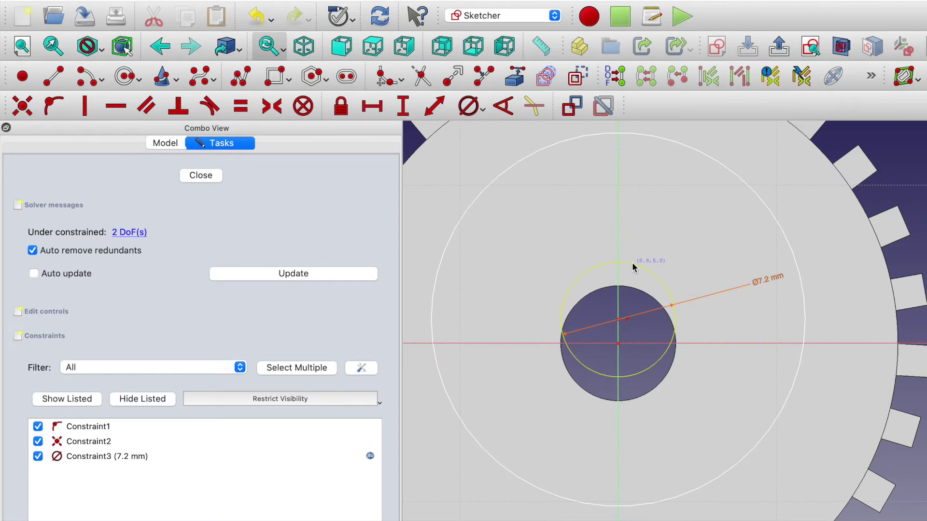
left_click(618, 343)
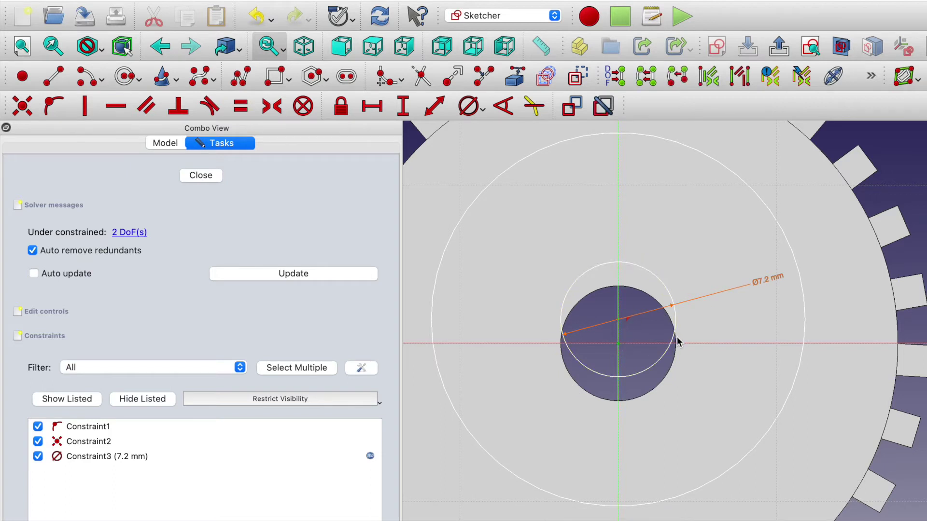
left_click(23, 105)
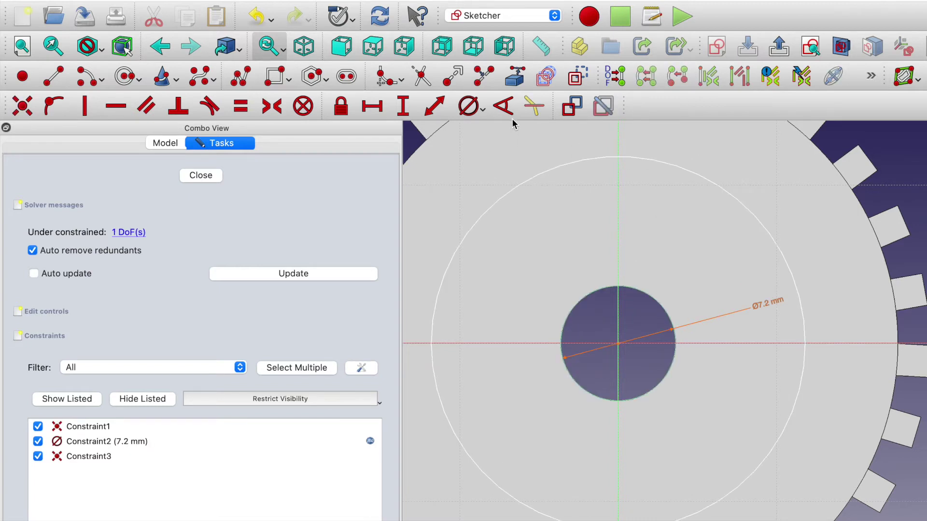
- Constrain the outer circle's diameter to Spreadsheet.B2 (18 mm)
left_click(482, 111)
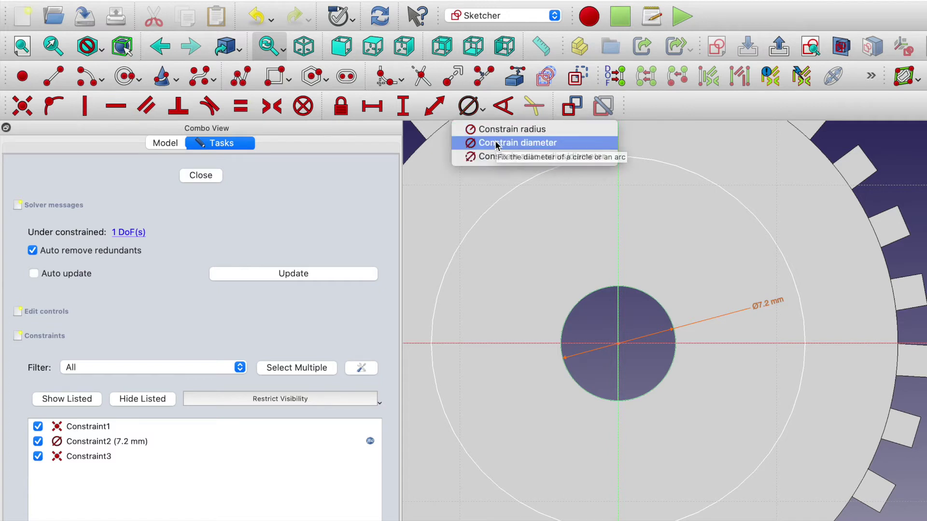
left_click(509, 140)
left_click(524, 179)
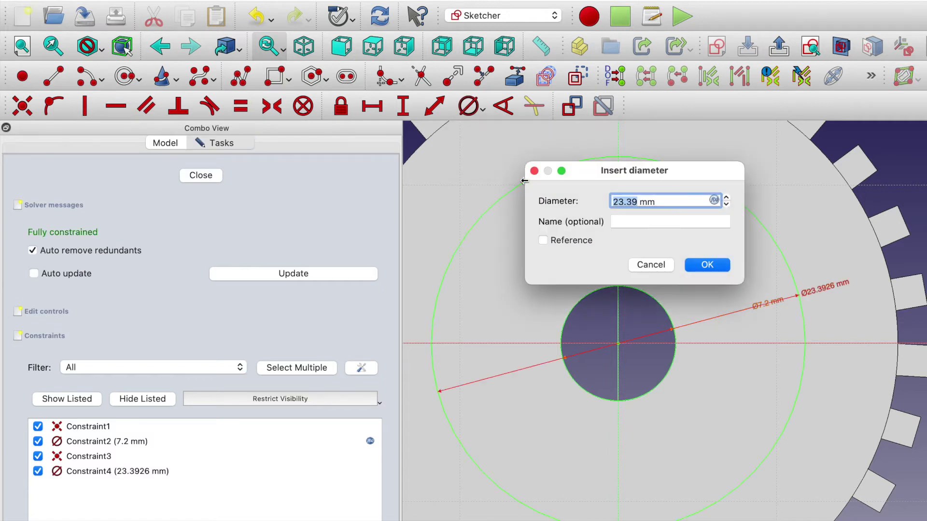
left_click(714, 200)
type("sp")
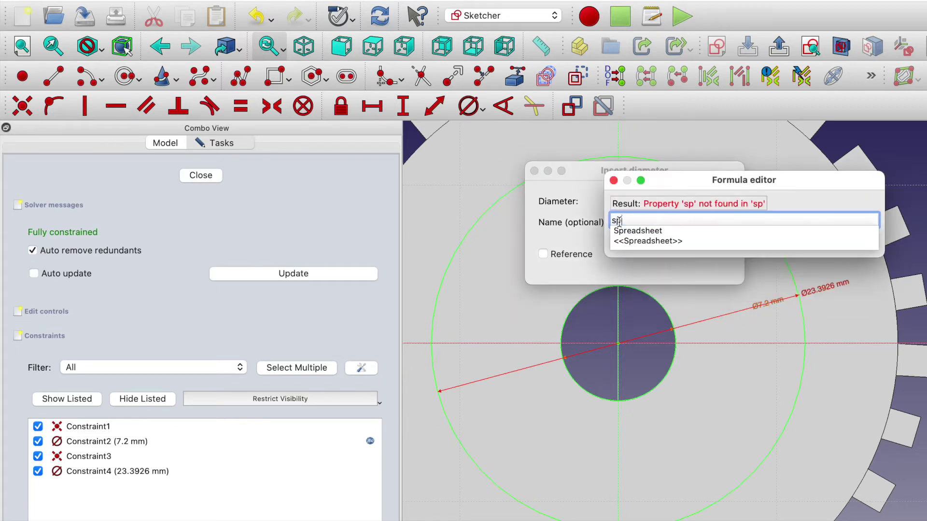
left_click(624, 238)
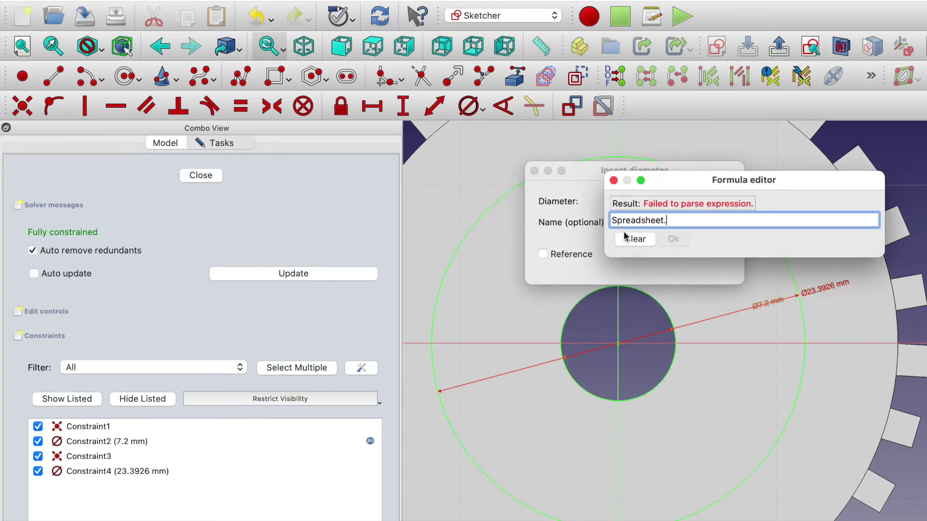
type("B")
left_click(626, 243)
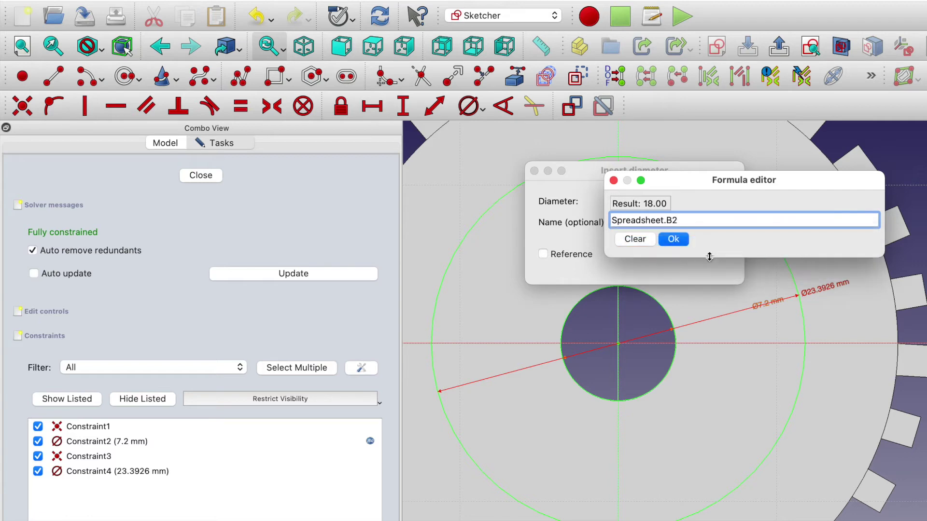
left_click(673, 238)
left_click(709, 265)
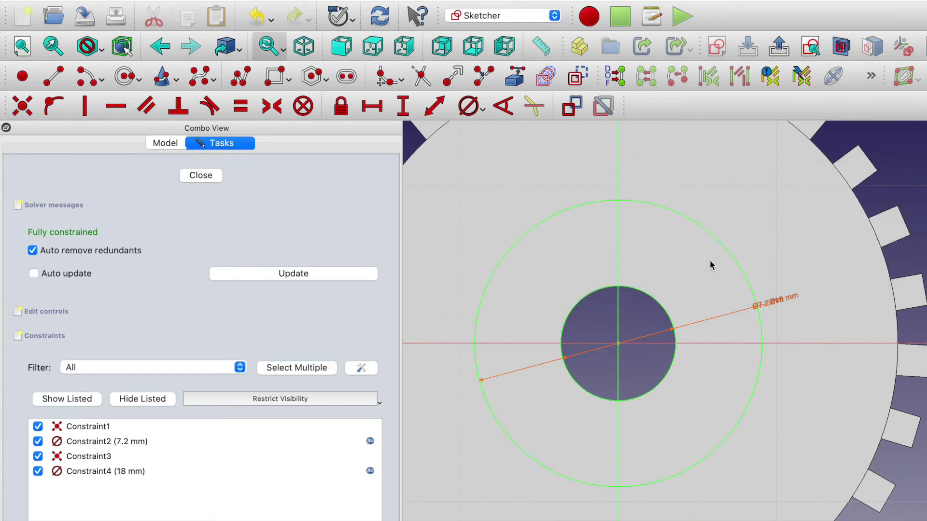
scroll(714, 266, "down", 3)
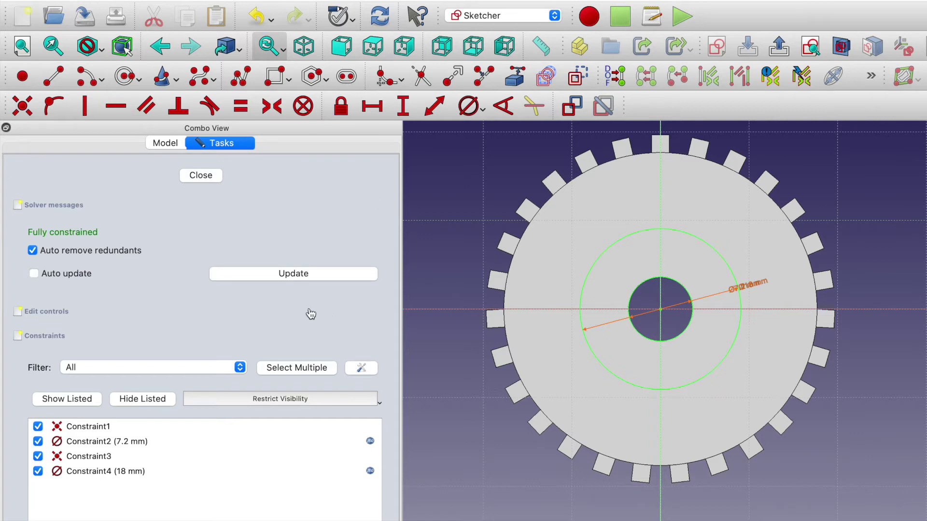
- Close the sketch and pad the ring 2 mm as Pad001
left_click(200, 175)
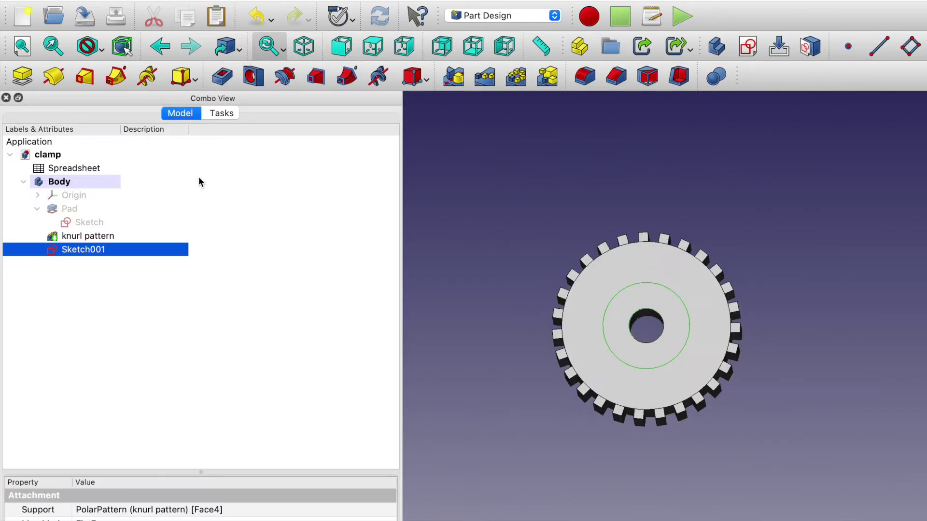
left_click(23, 82)
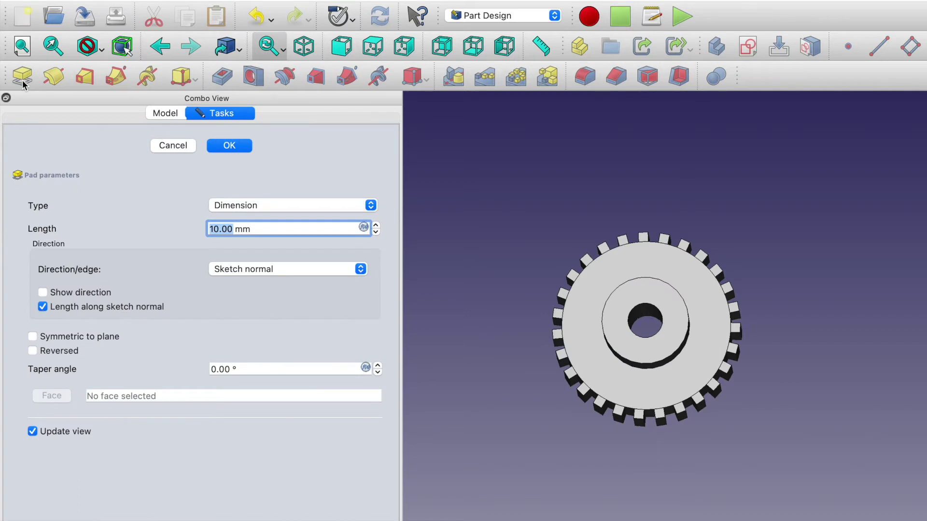
type("2")
key("Return")
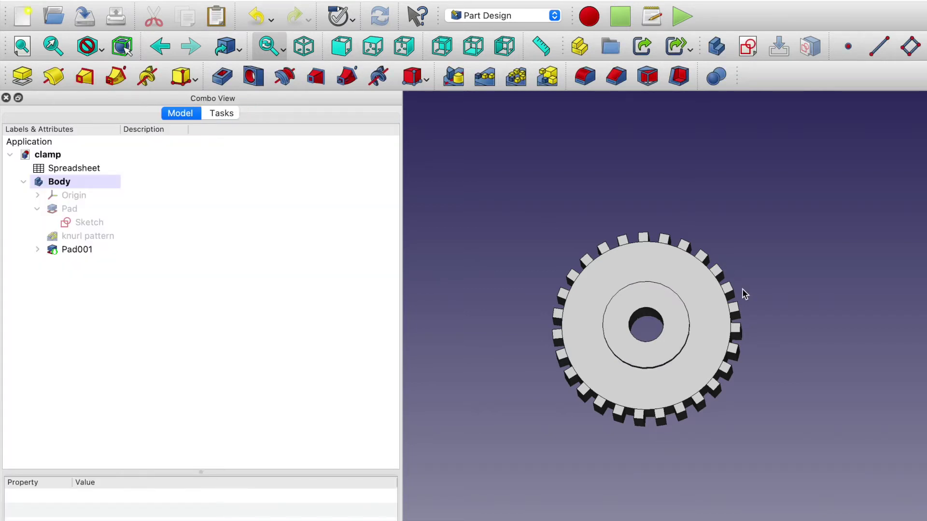
- Create a new sketch on the raised ring's top face
middle_click_drag(740, 292, 715, 236)
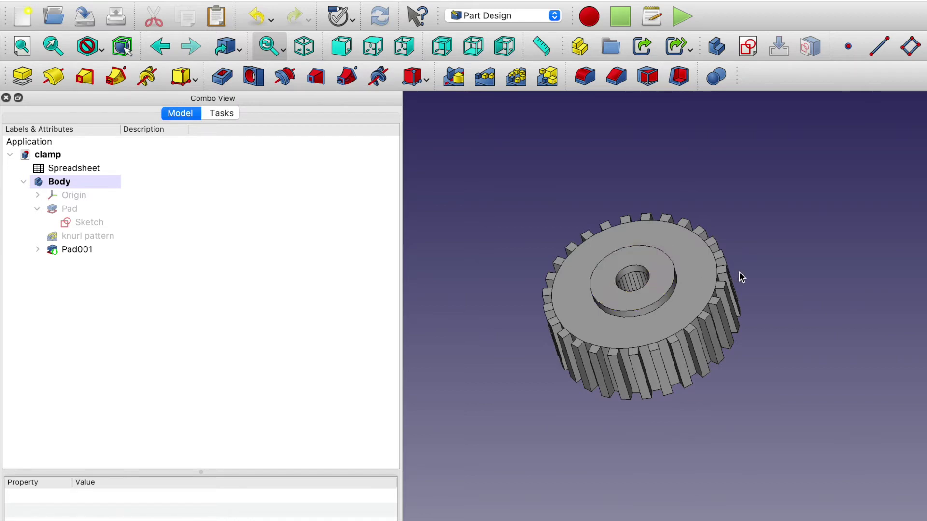
left_click(655, 279)
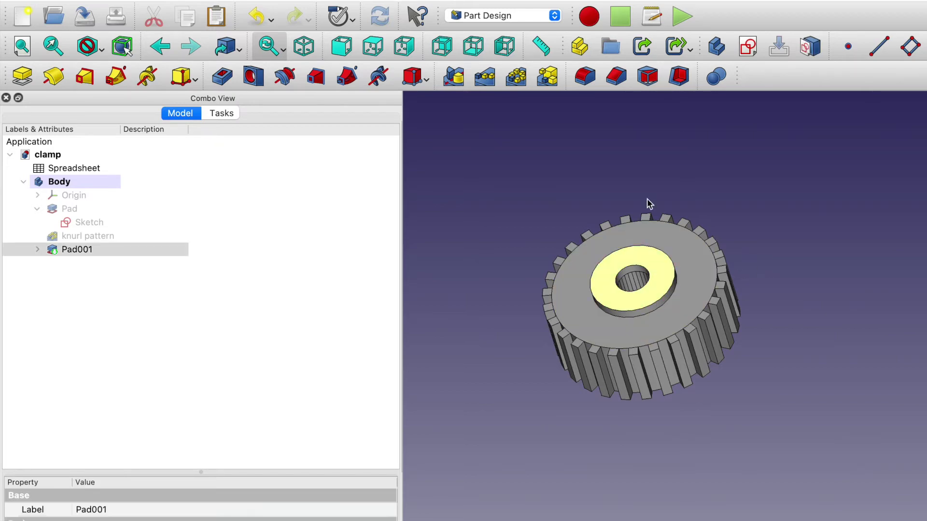
left_click(746, 46)
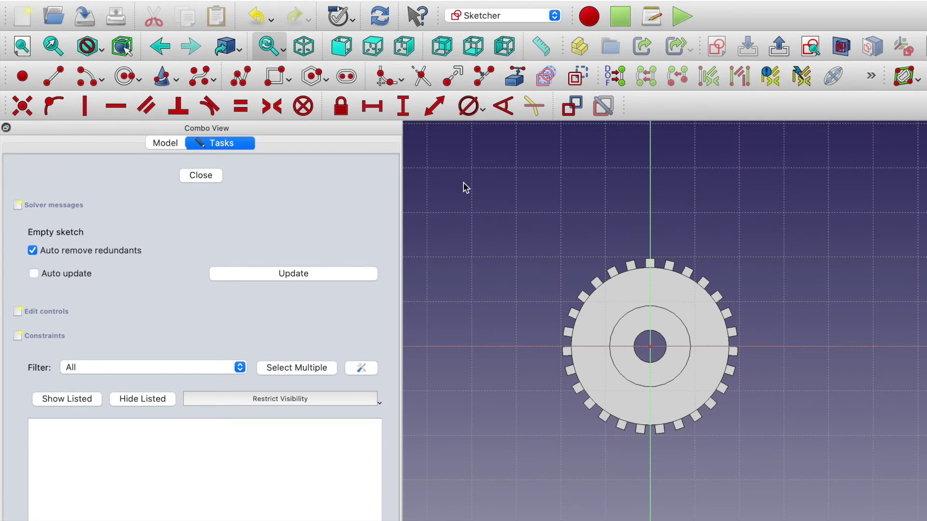
- Draw a circle centred on the sketch origin
scroll(737, 406, "up", 3)
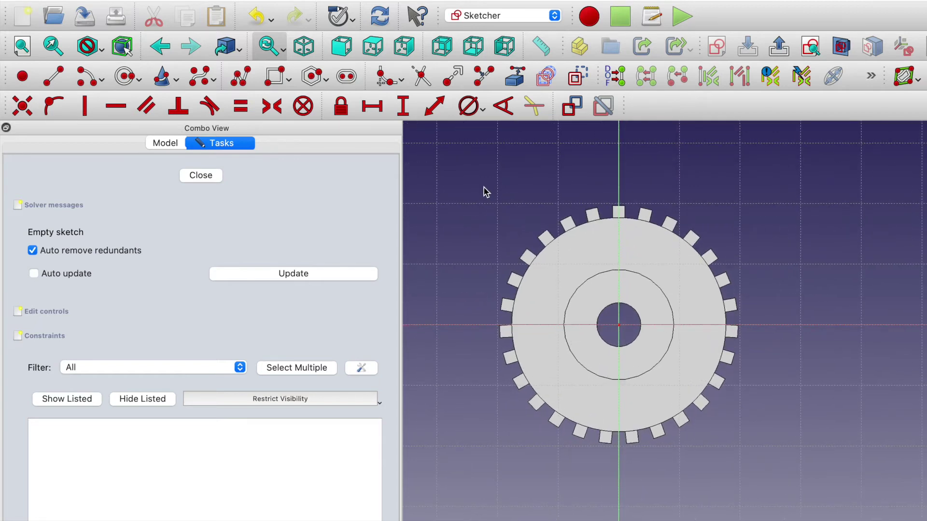
left_click(126, 77)
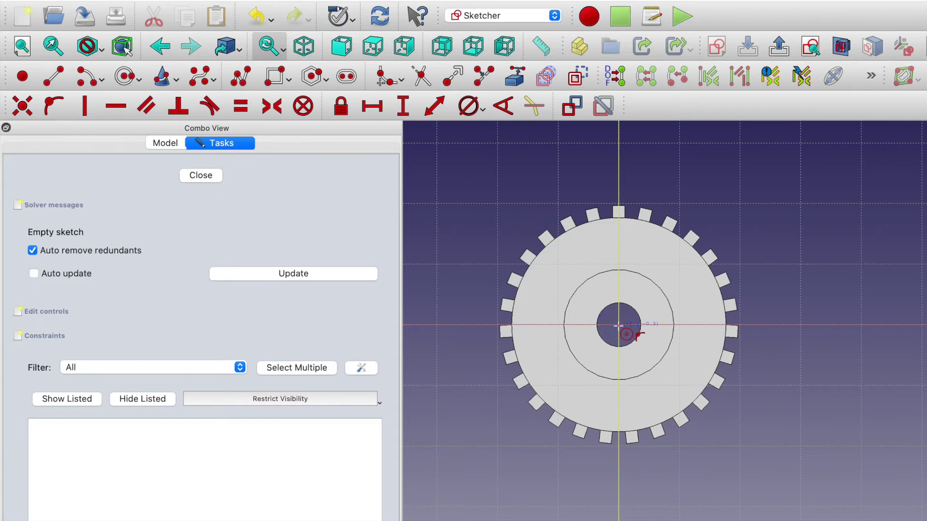
left_click(619, 325)
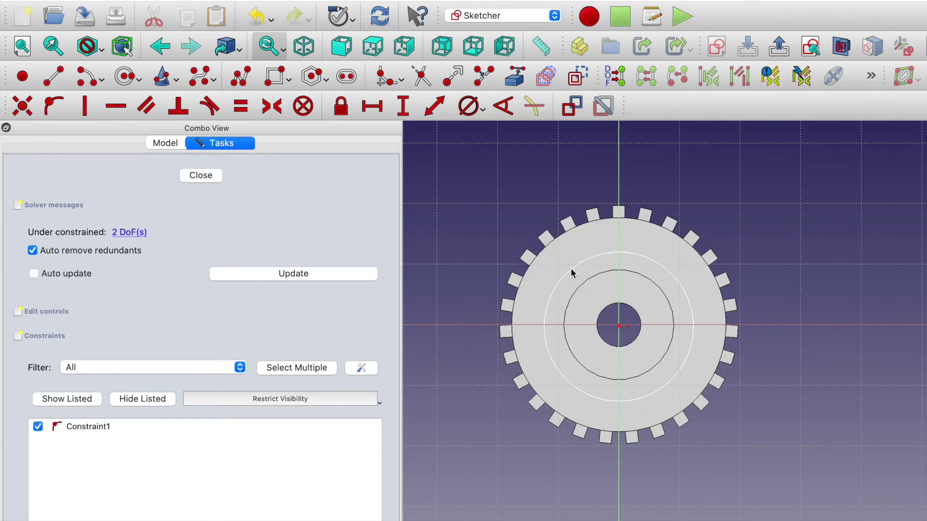
left_click(571, 267)
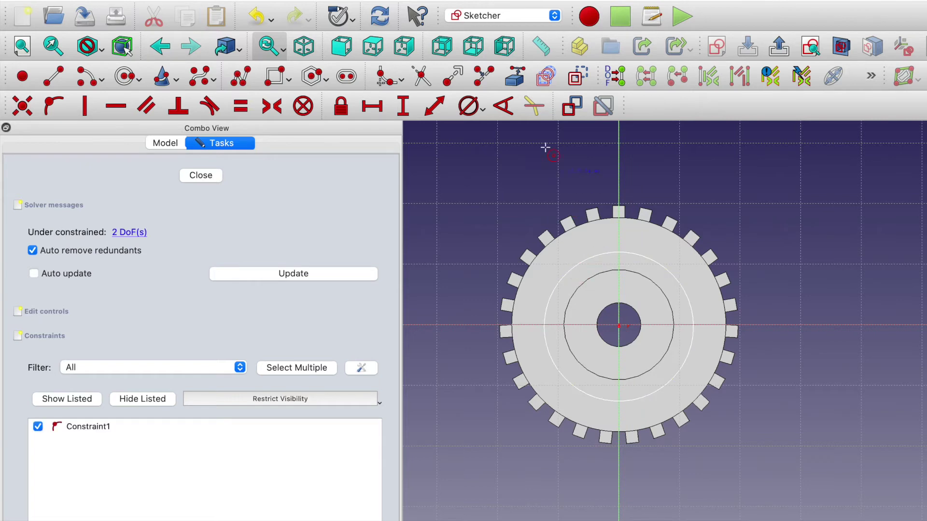
- Constrain the circle's diameter to 18 mm using the Spreadsheet.B2 formula
left_click(483, 110)
left_click(491, 143)
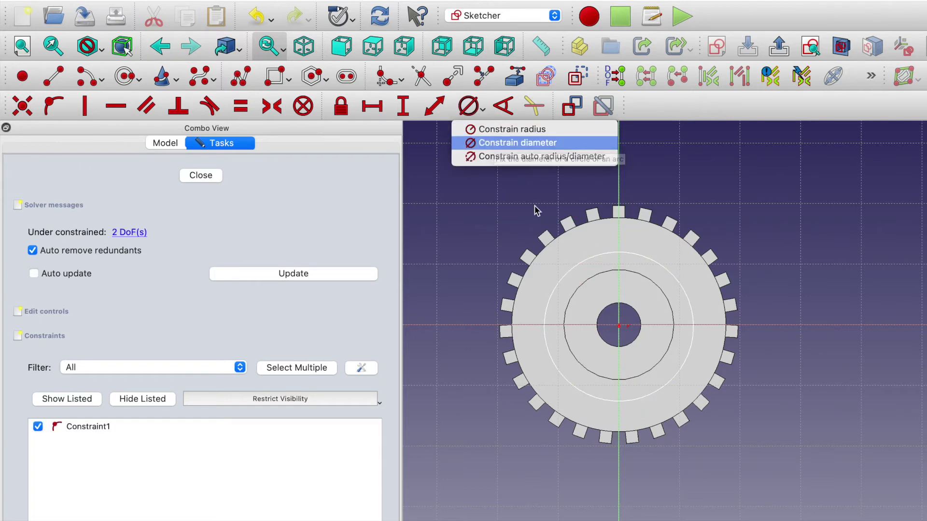
left_click(582, 260)
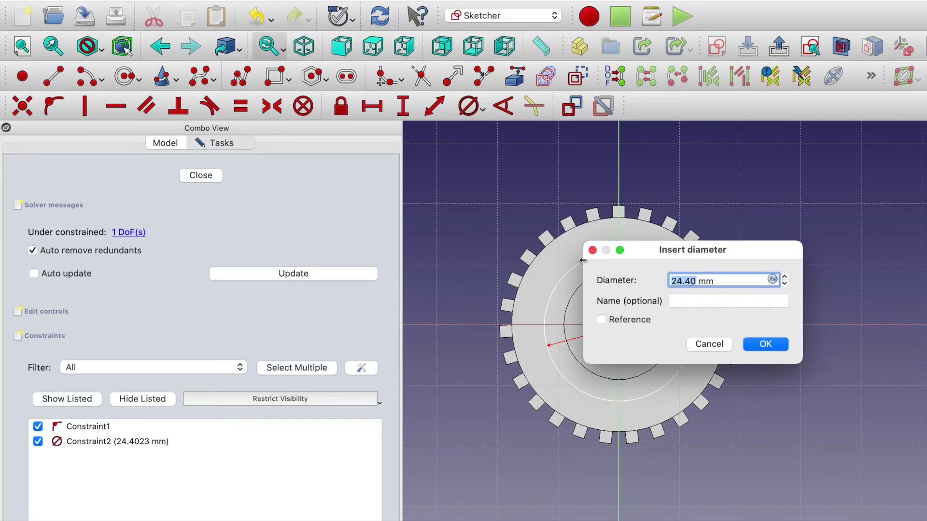
left_click(772, 280)
type("sp")
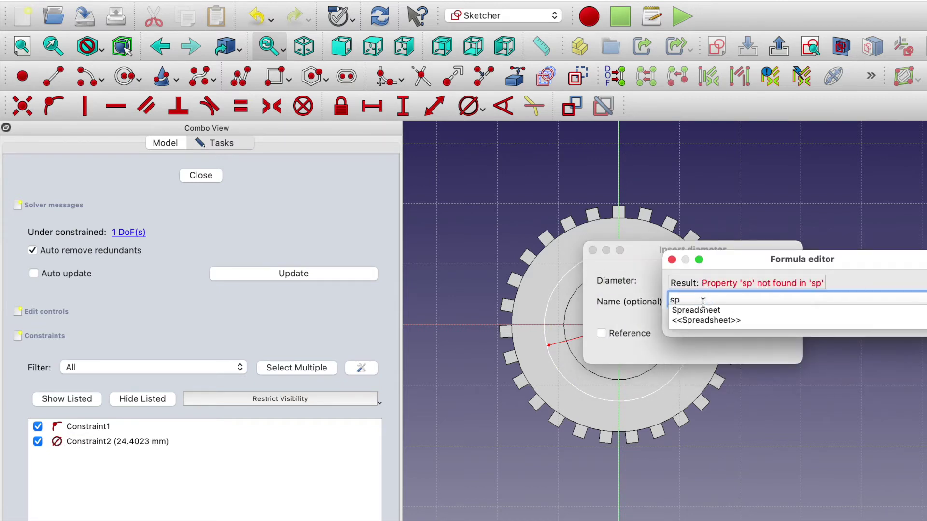
left_click(706, 311)
type(".b")
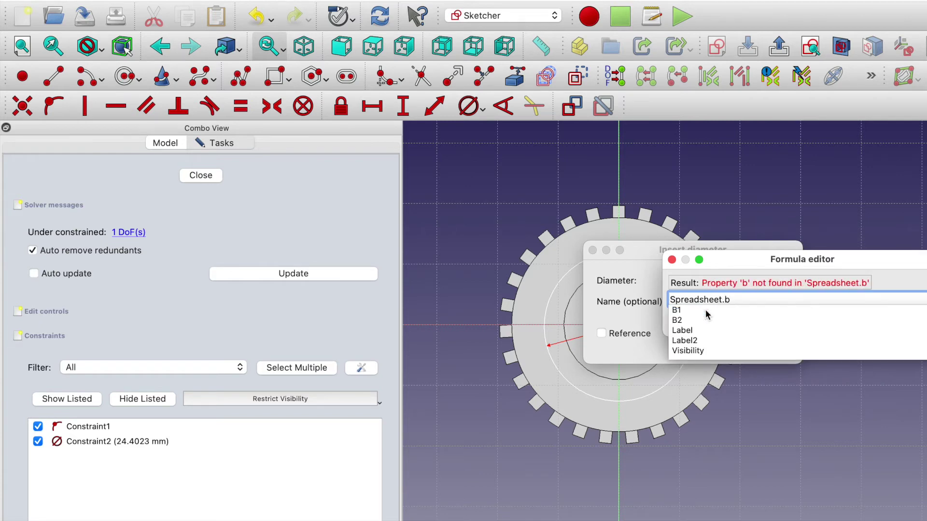
left_click(686, 318)
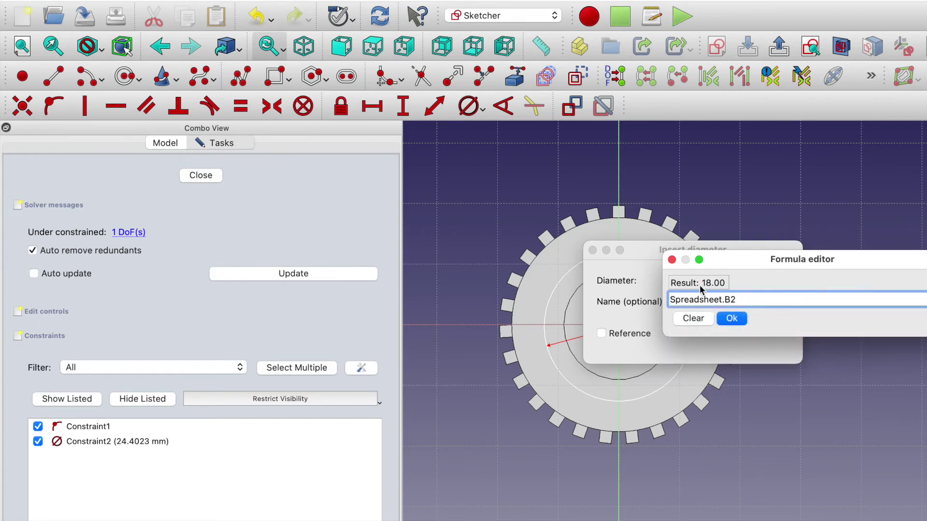
left_click(734, 320)
left_click(772, 346)
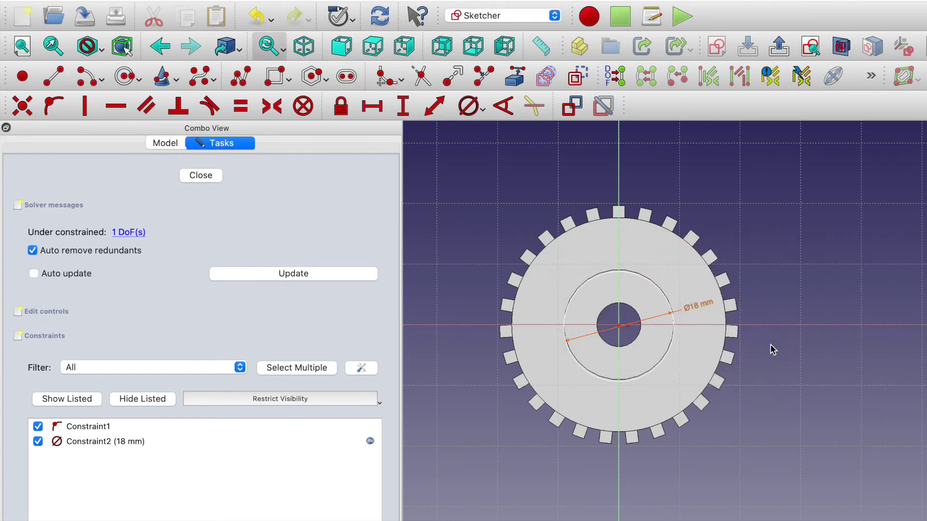
- Hide the constraint list and lock the 18 mm circle's centre onto the origin
scroll(615, 344, "up", 3)
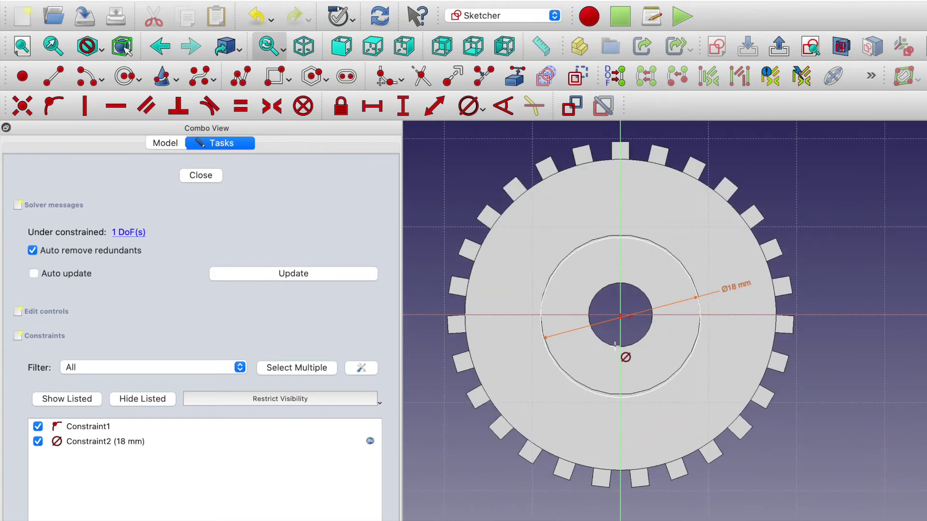
left_click(310, 77)
scroll(584, 299, "up", 5)
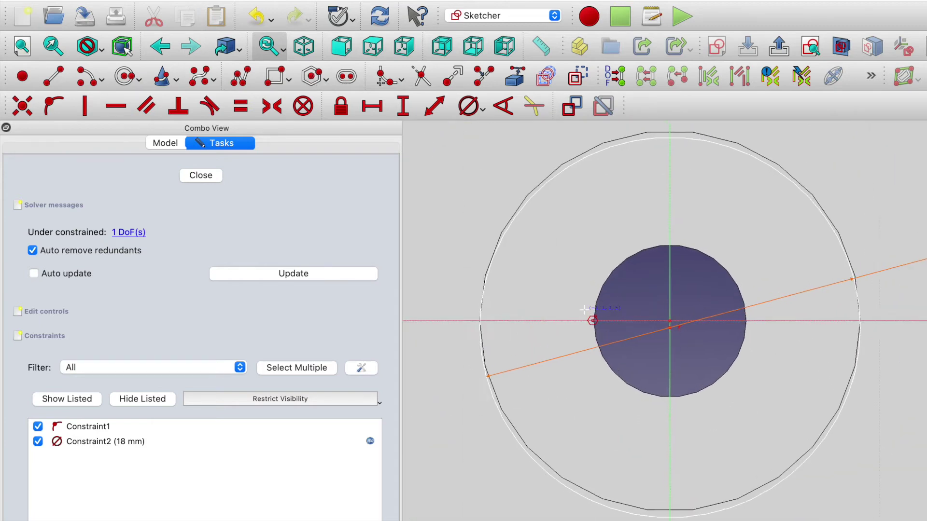
scroll(584, 309, "up", 2)
scroll(593, 320, "down", 1)
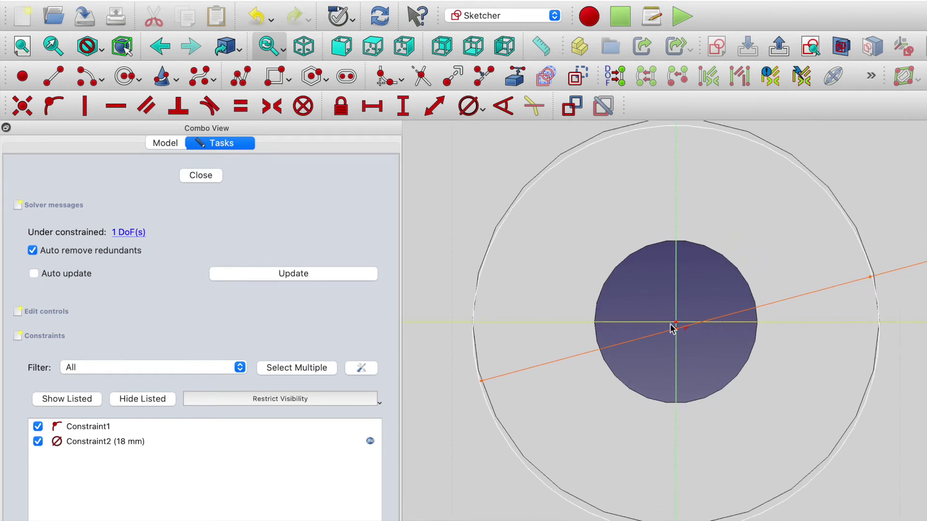
left_click(152, 400)
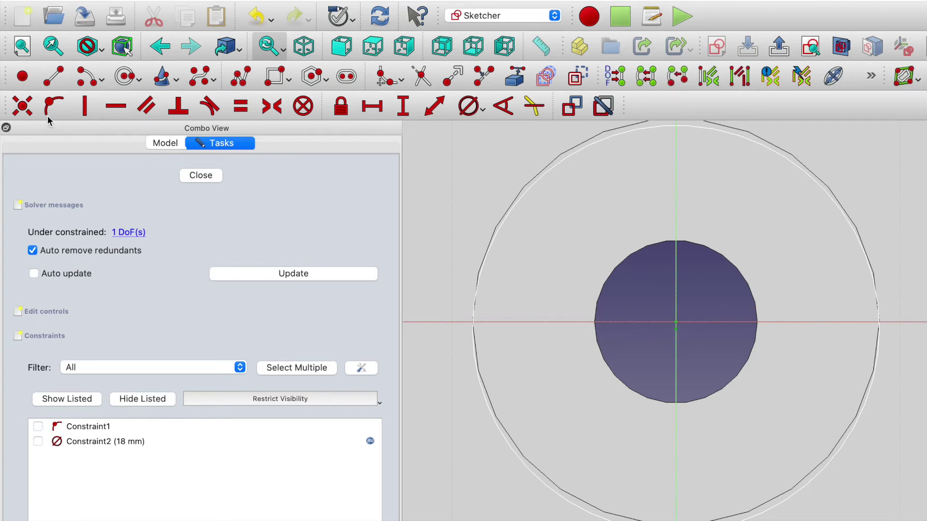
left_click(23, 106)
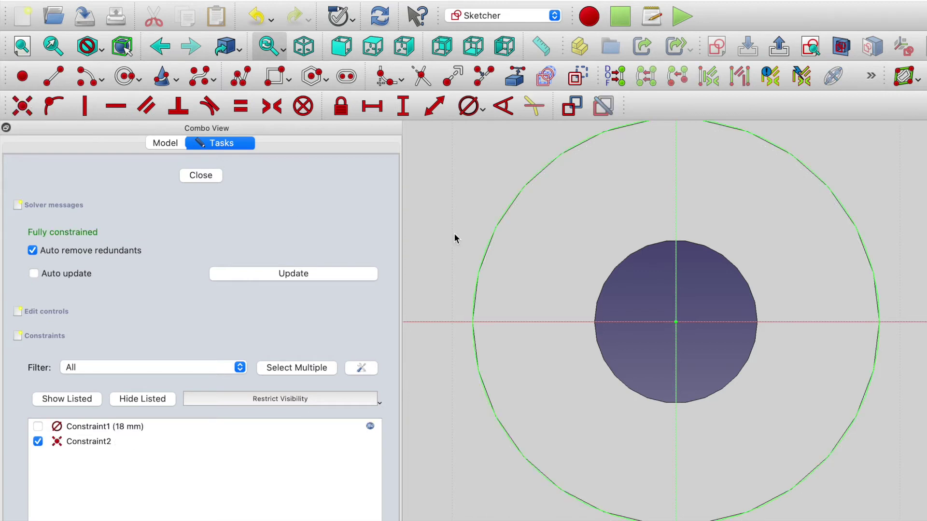
left_click(314, 78)
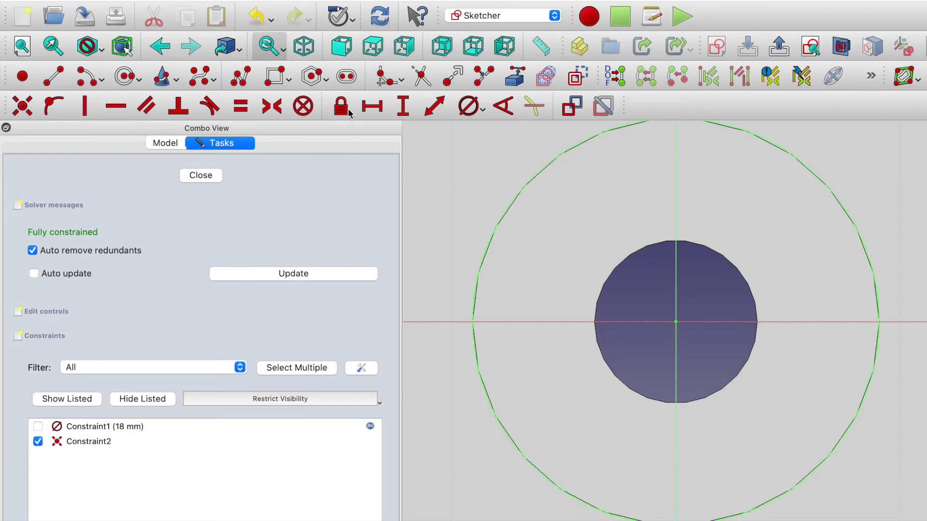
- Draw an origin-centred hexagon and set 12 mm between its two left corners
left_click(674, 321)
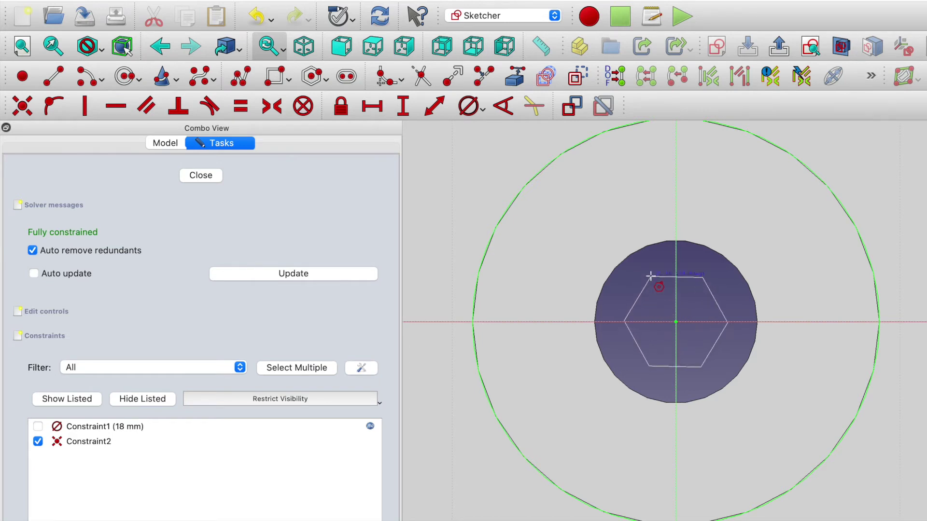
left_click(650, 275)
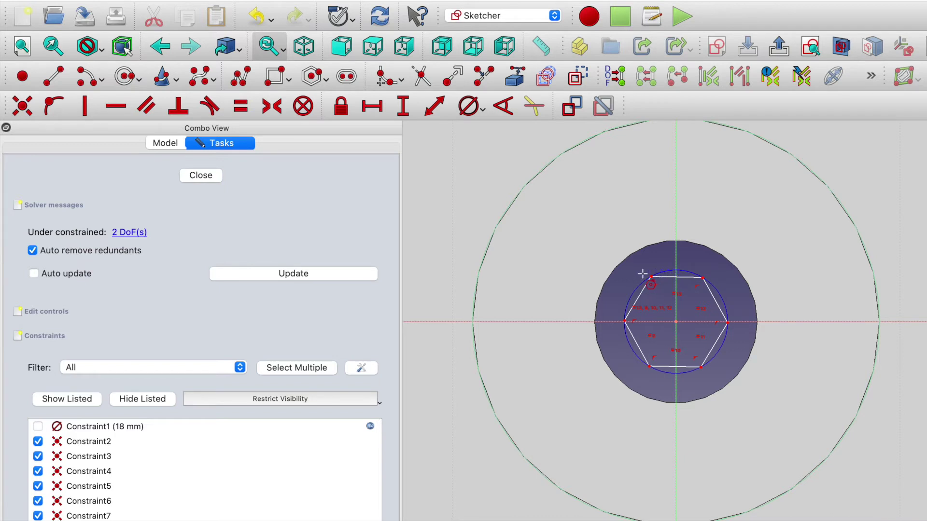
left_click(402, 107)
scroll(697, 365, "up", 4)
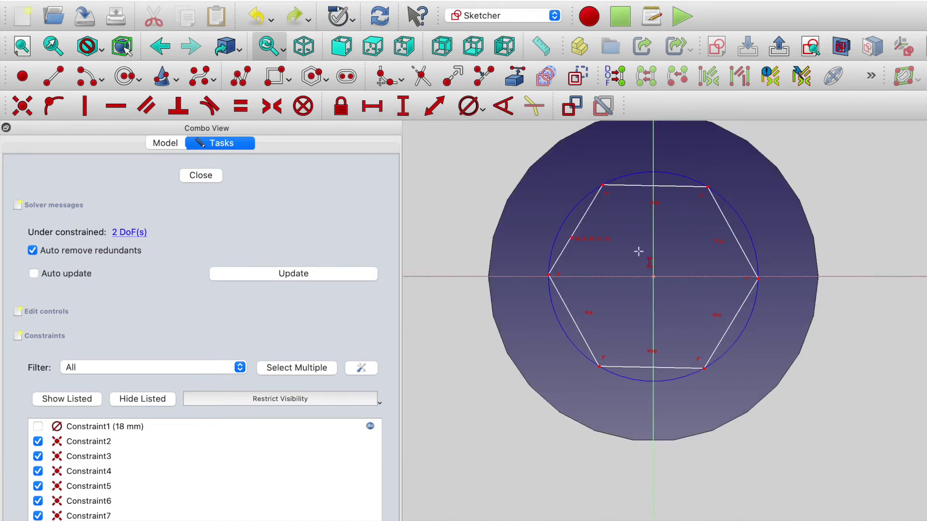
left_click(430, 110)
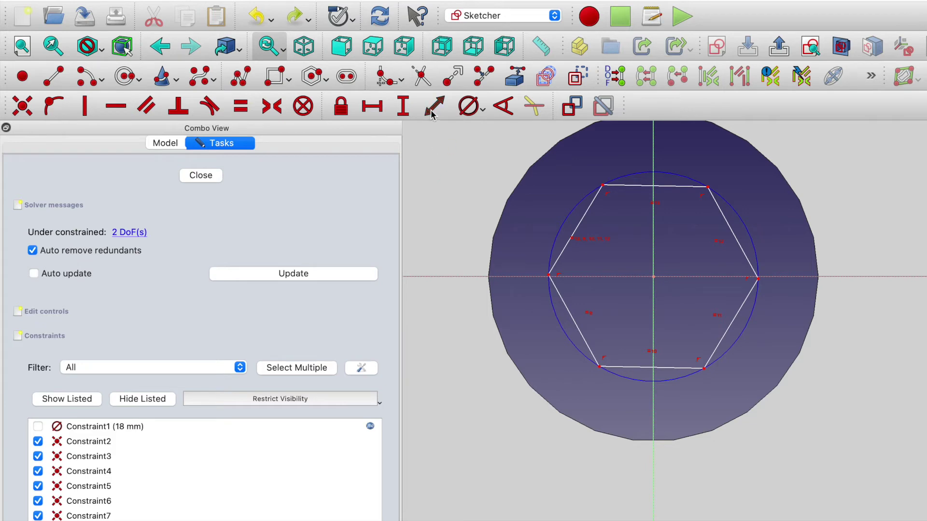
left_click(602, 184)
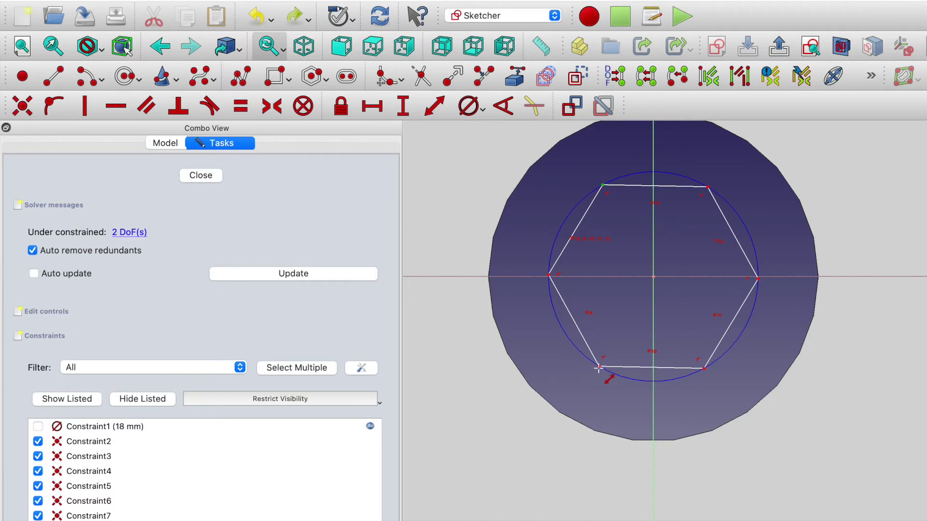
left_click(599, 367)
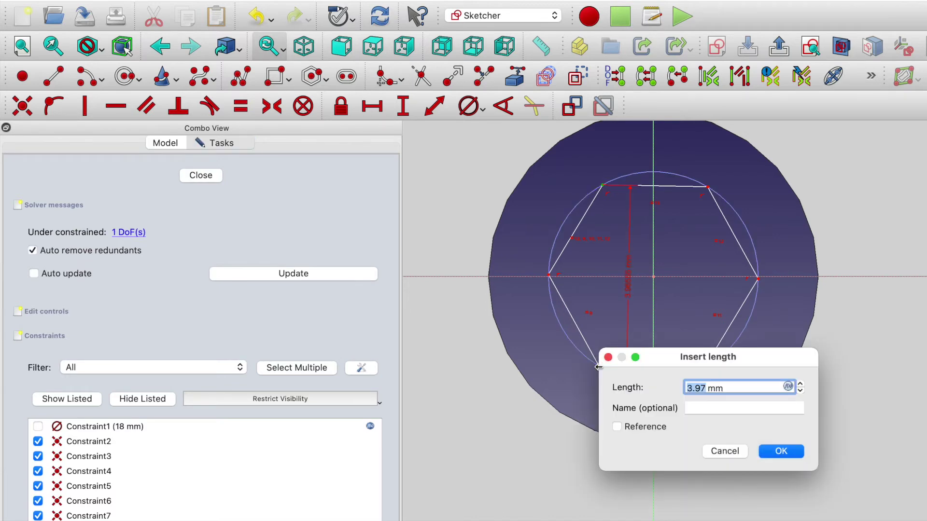
type("12")
key("Return")
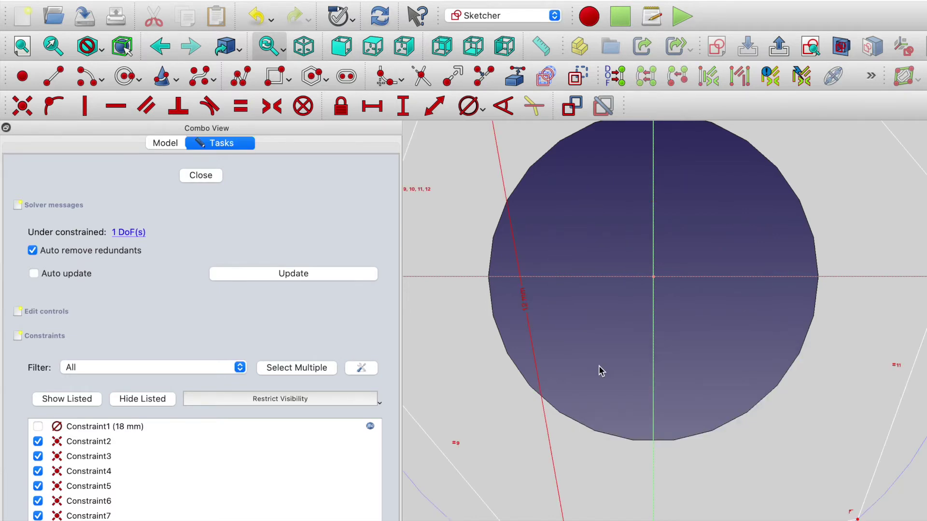
scroll(600, 371, "down", 8)
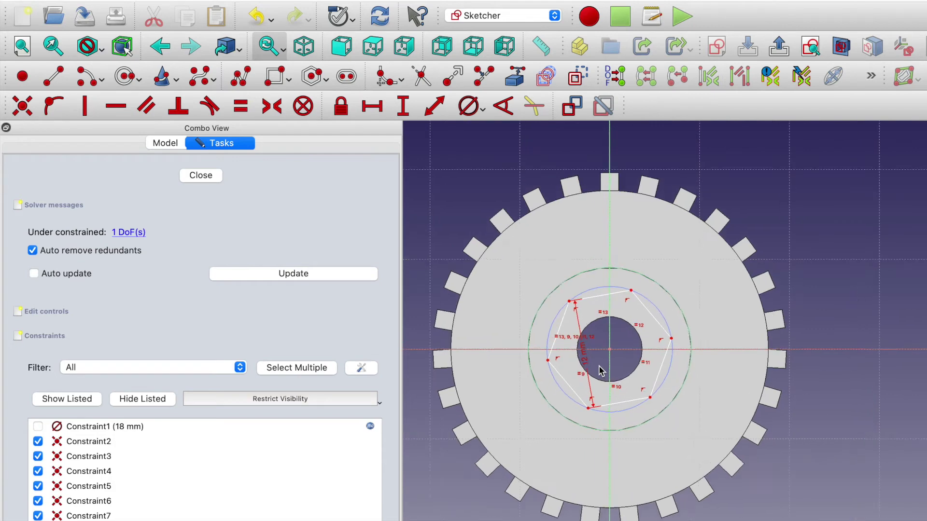
scroll(599, 371, "up", 2)
scroll(600, 371, "up", 1)
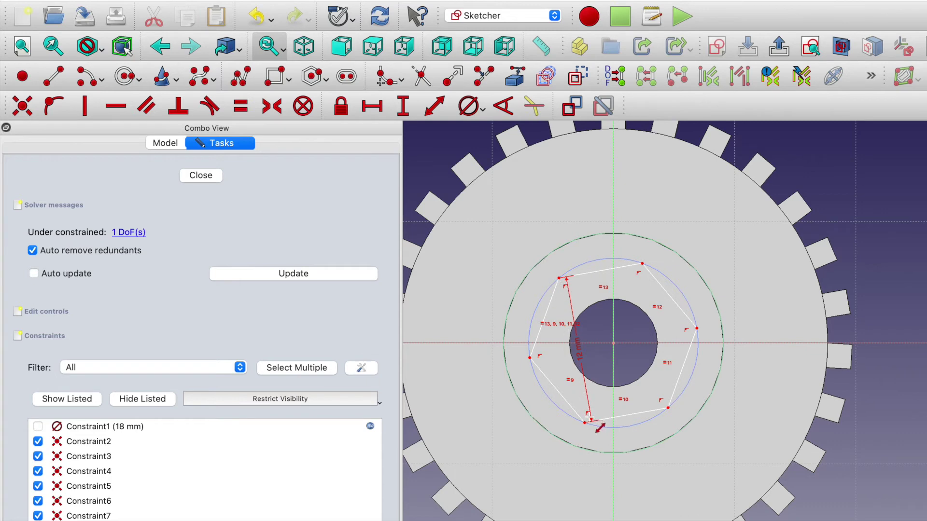
- Constrain the hexagon's top edge horizontal and move the 12 mm dimension aside
key("Escape")
left_click(598, 272)
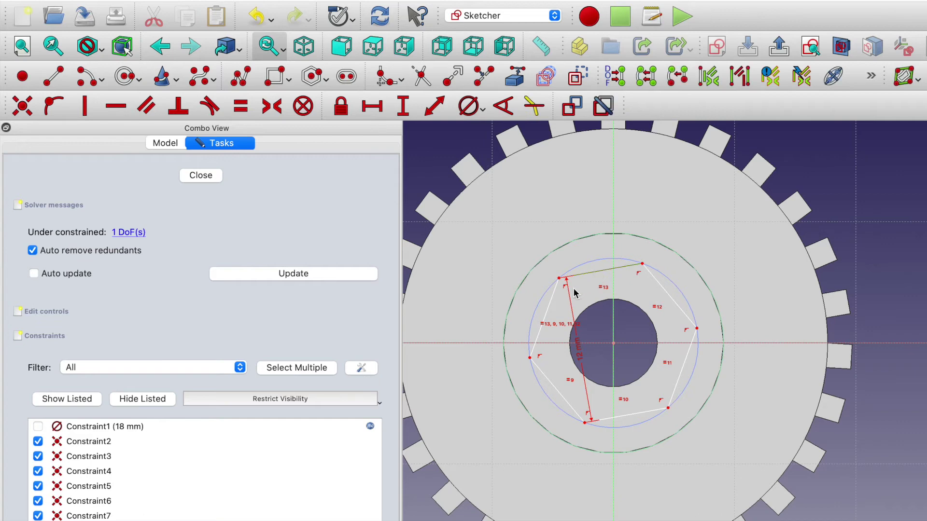
left_click(116, 109)
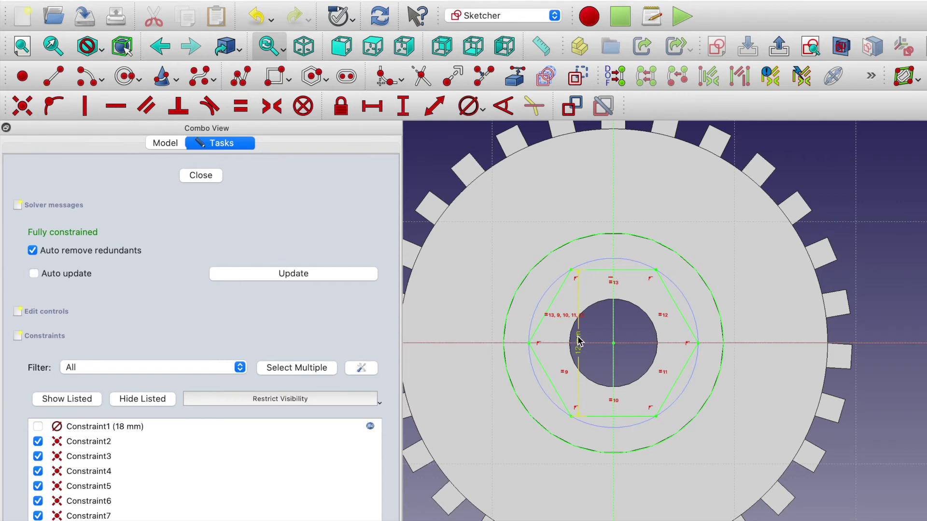
left_click_drag(579, 342, 924, 343)
scroll(653, 306, "up", 2)
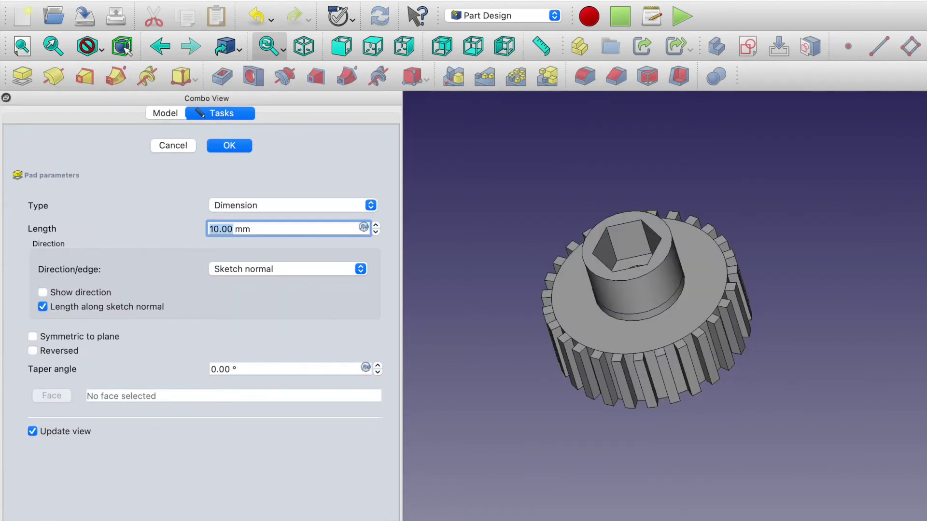
- Pad the hexagon sketch 6.5 mm and rename the new pad 'nut pocket'
type("6.5")
left_click(227, 145)
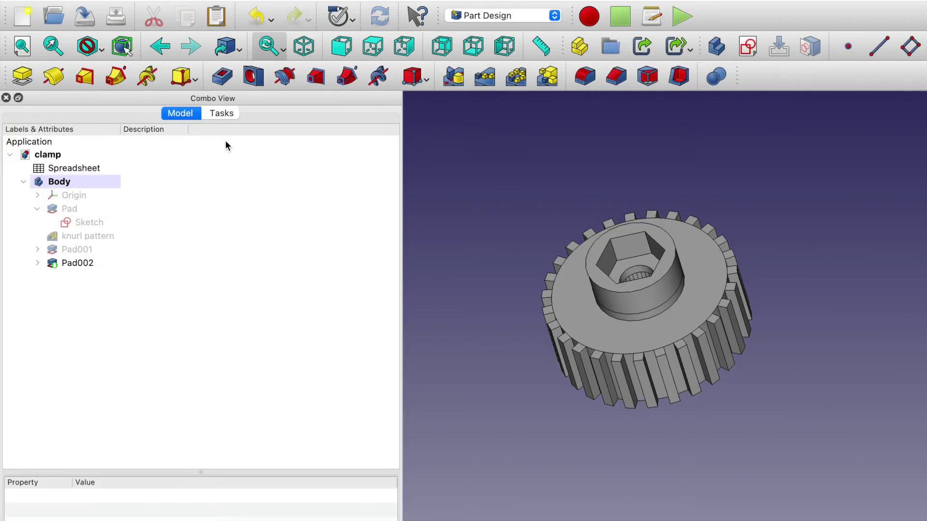
right_click(82, 263)
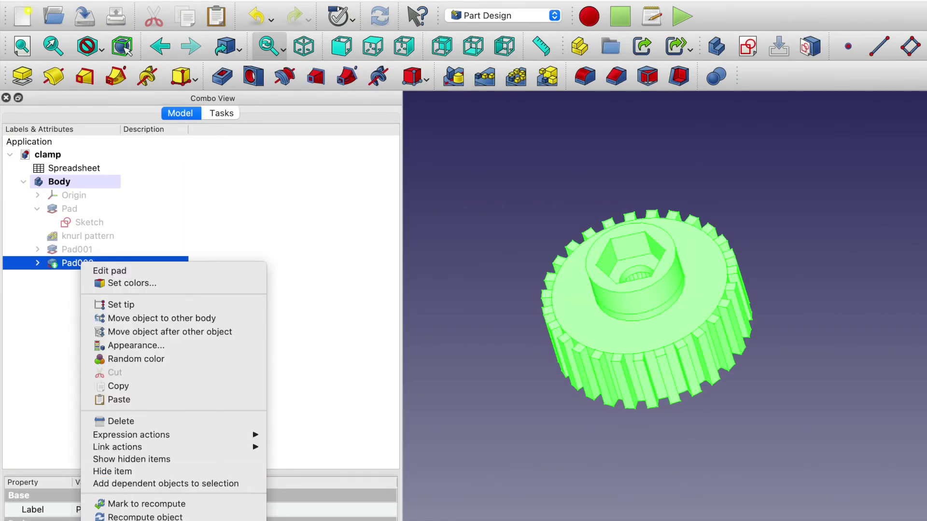
key("F2")
type("nut pocket")
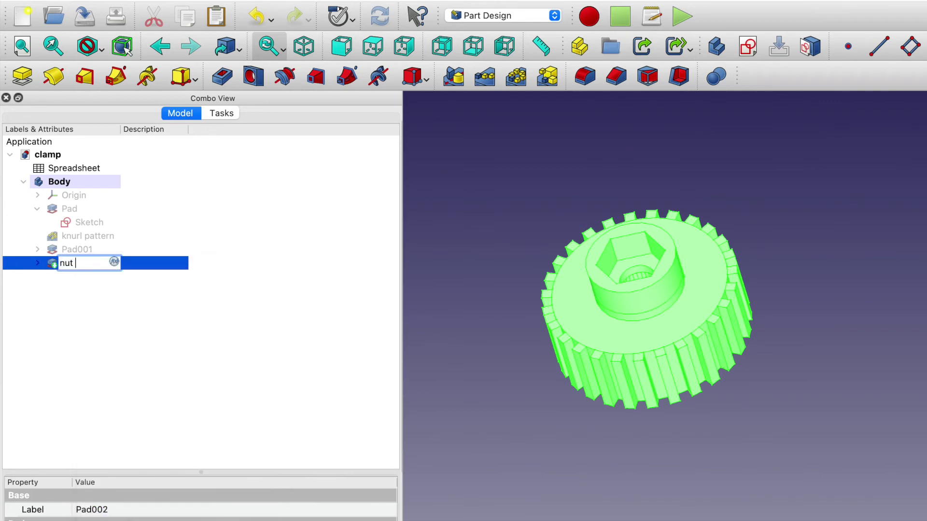
key("Return")
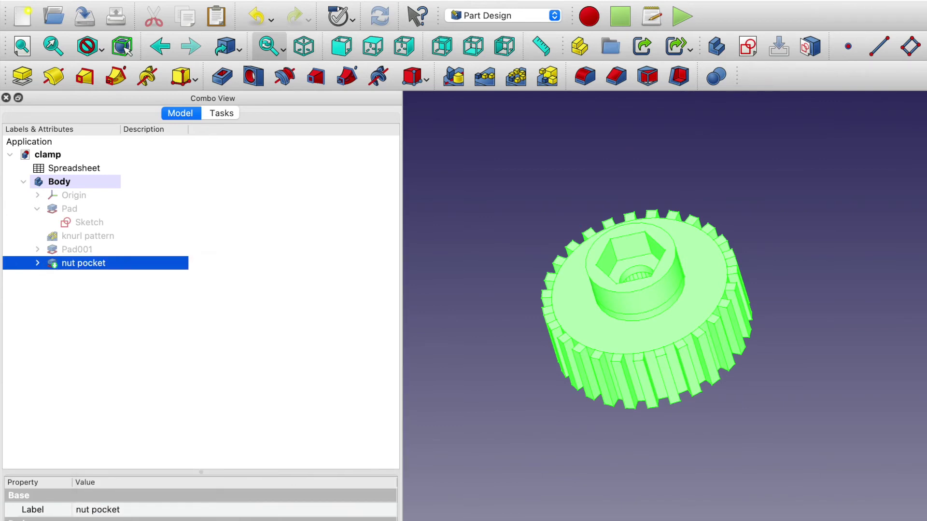
- Rename Pad001 to 'base pad' and select the boss's ring-shaped top face
right_click(81, 249)
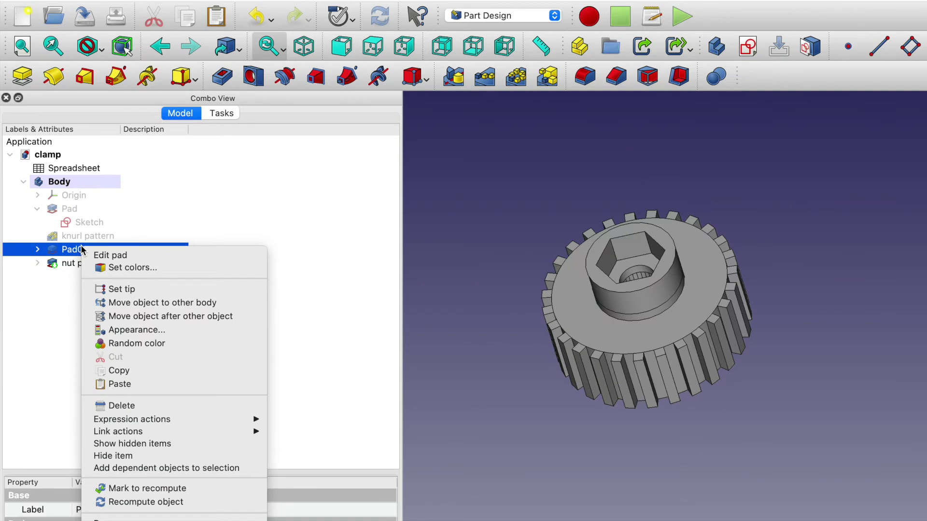
key("F2")
type("bas")
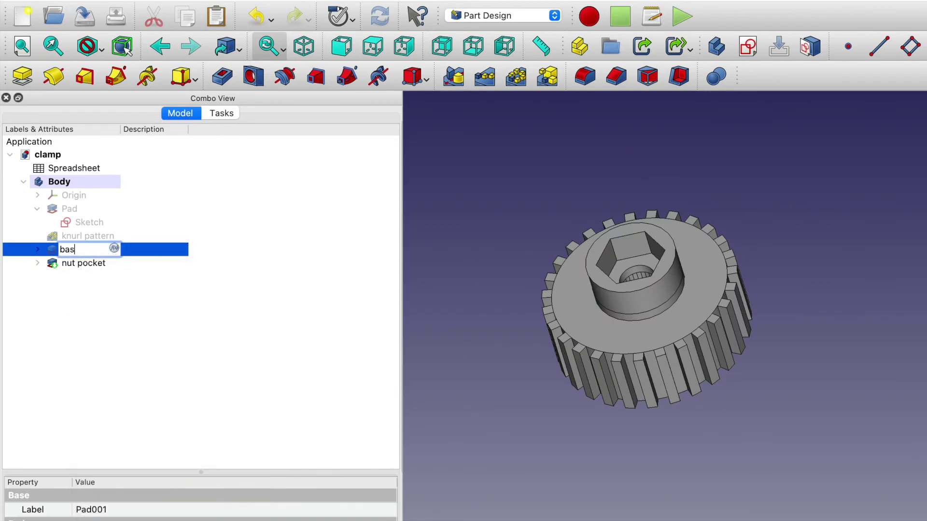
type("e pad")
key("Return")
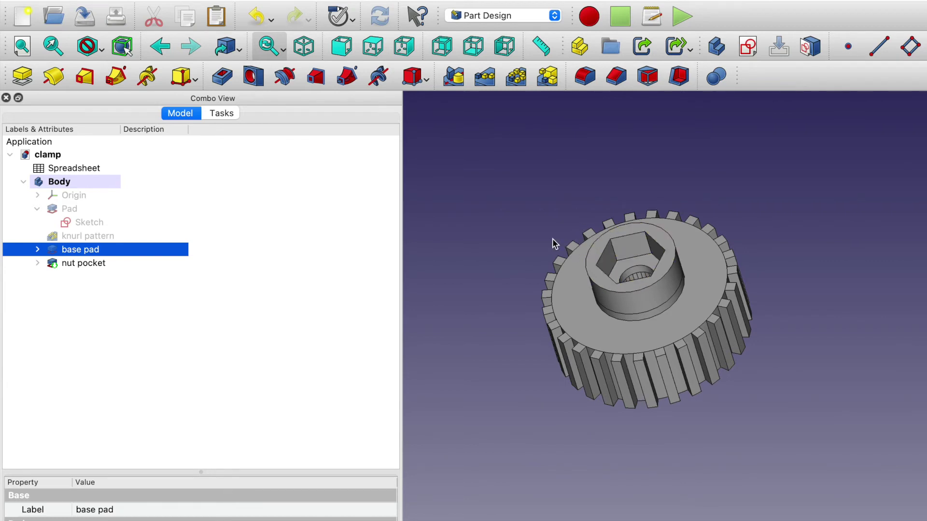
left_click(595, 254)
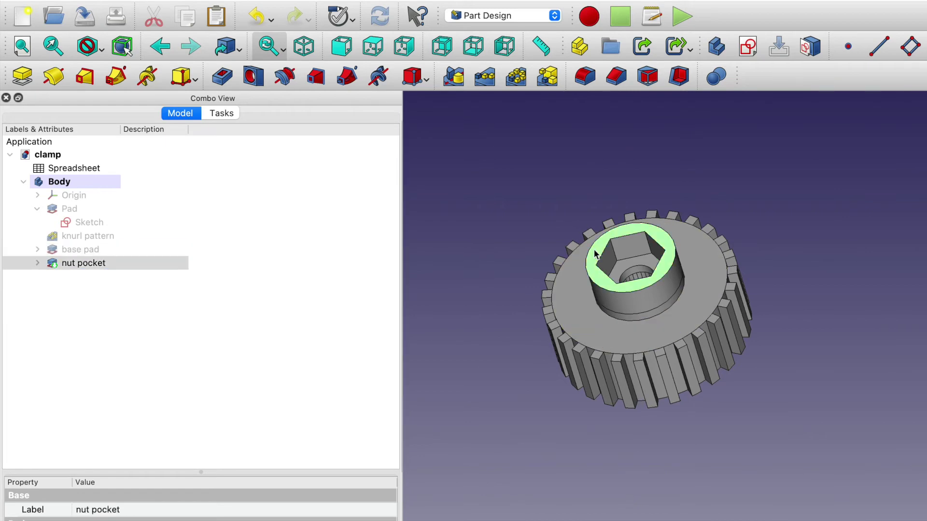
- Start a sketch on the collar's top face and draw two concentric circles at the origin
left_click(749, 46)
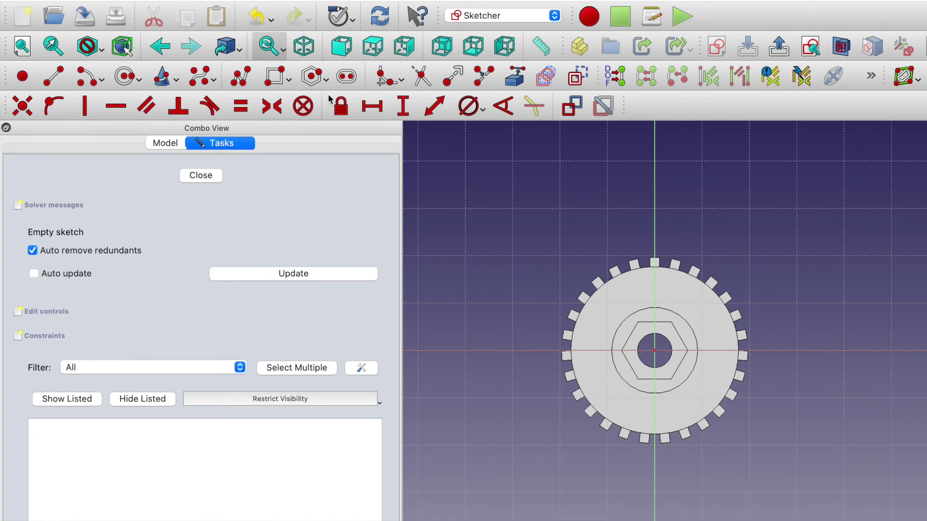
left_click(127, 77)
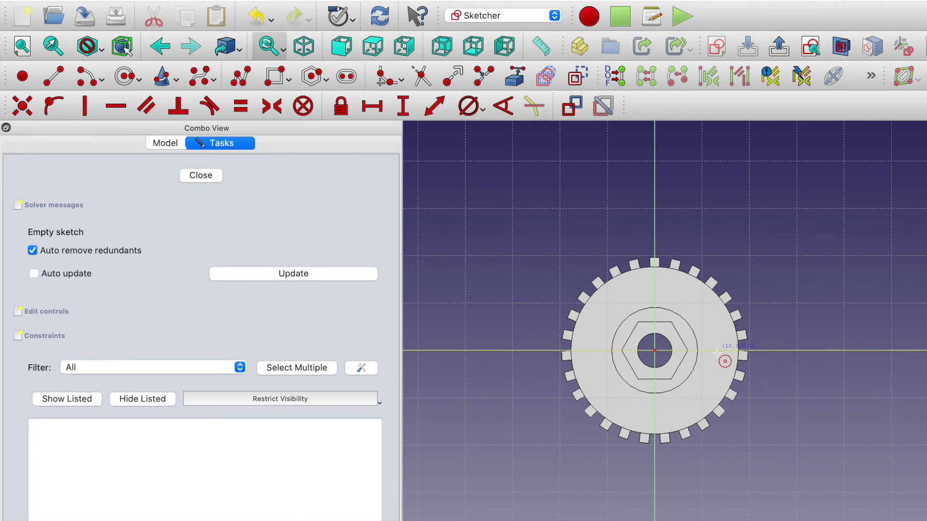
left_click(654, 351)
scroll(662, 365, "up", 5)
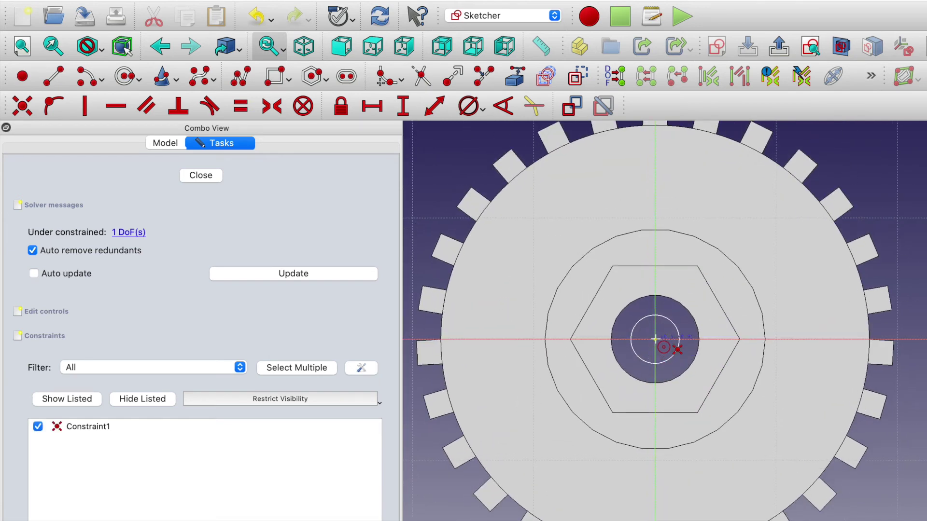
left_click(568, 232)
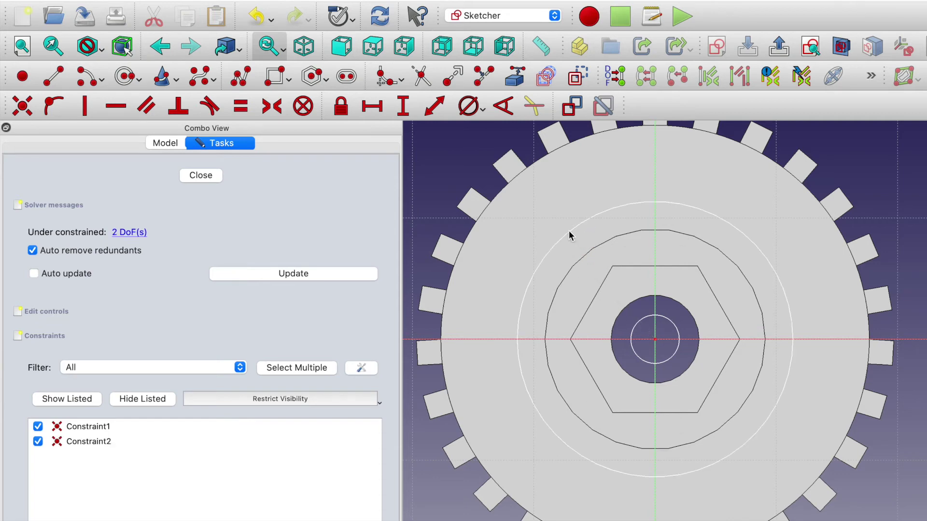
right_click(607, 204)
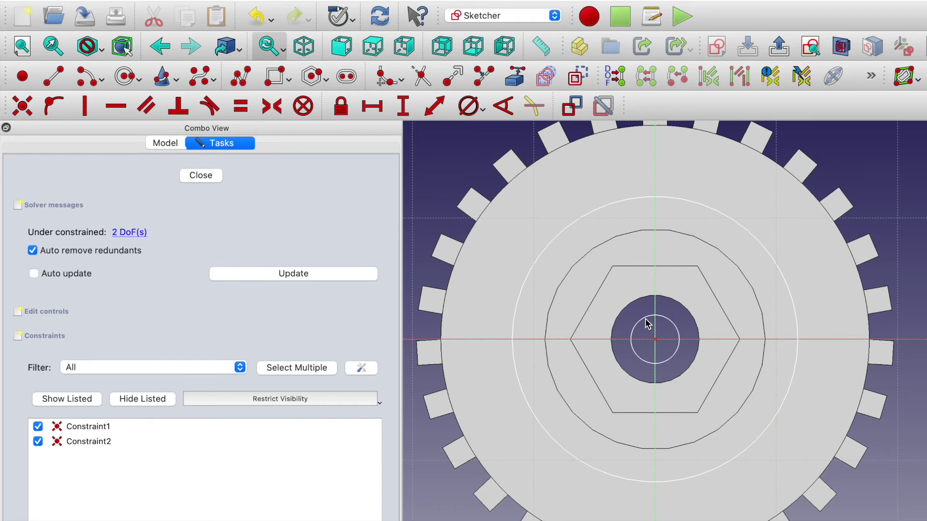
left_click_drag(647, 321, 663, 311)
- Constrain the small circle's diameter to the formula Spreadsheet.B1, giving 7.2 mm
left_click(482, 111)
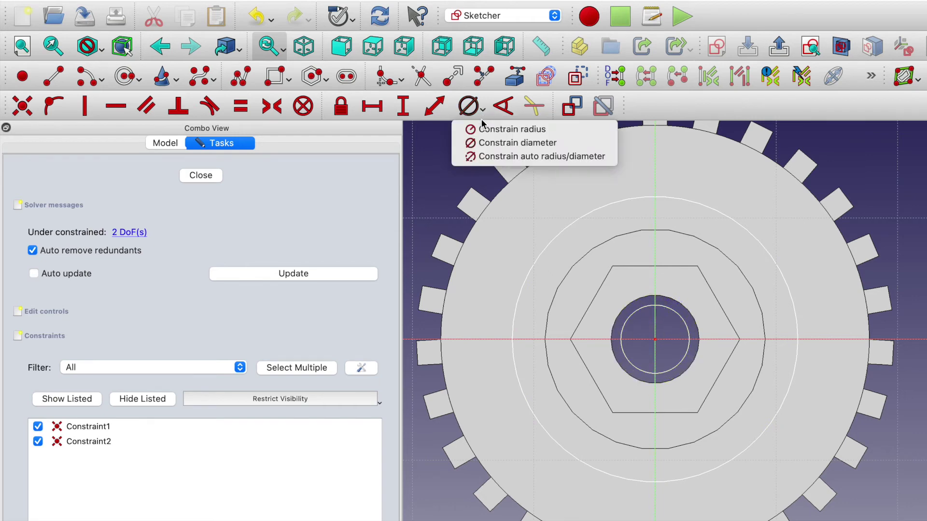
left_click(484, 144)
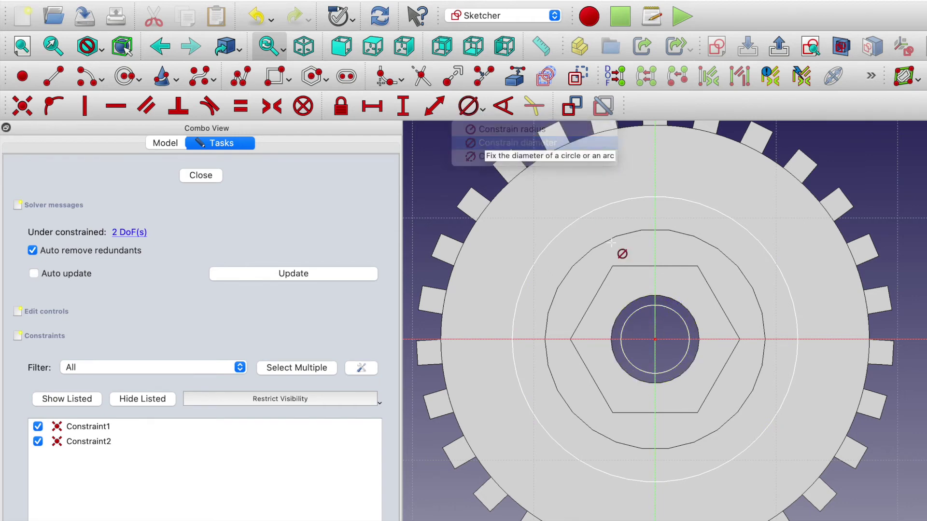
left_click(665, 307)
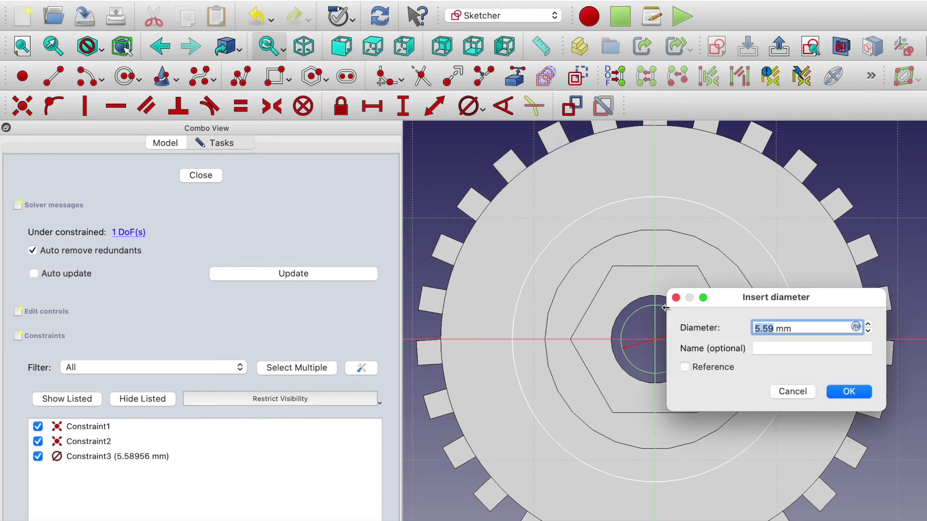
left_click(855, 327)
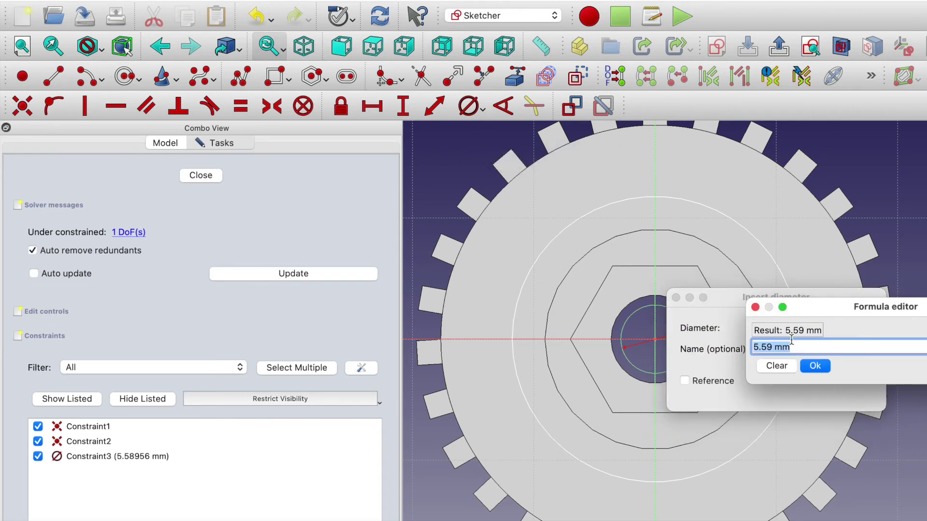
type("sp")
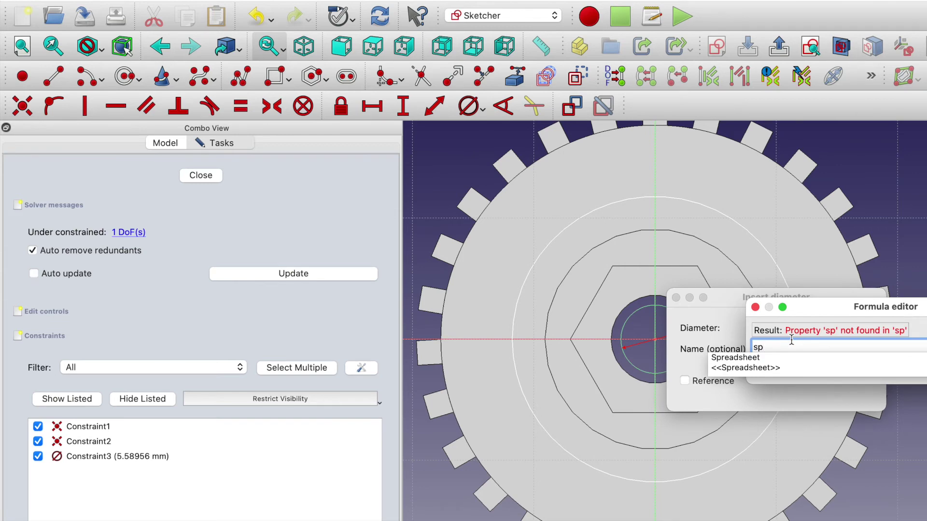
key("Down")
type("b")
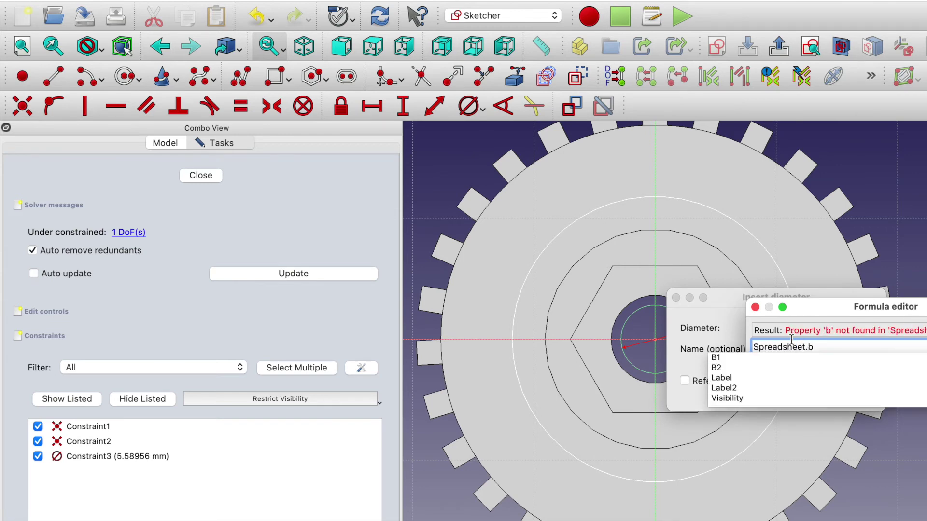
key("Down")
key("Return")
left_click(815, 367)
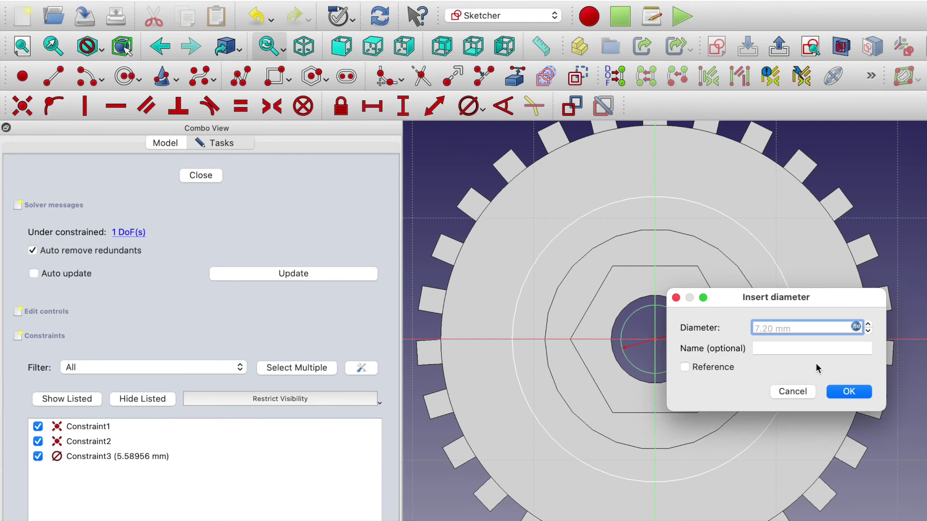
left_click(848, 391)
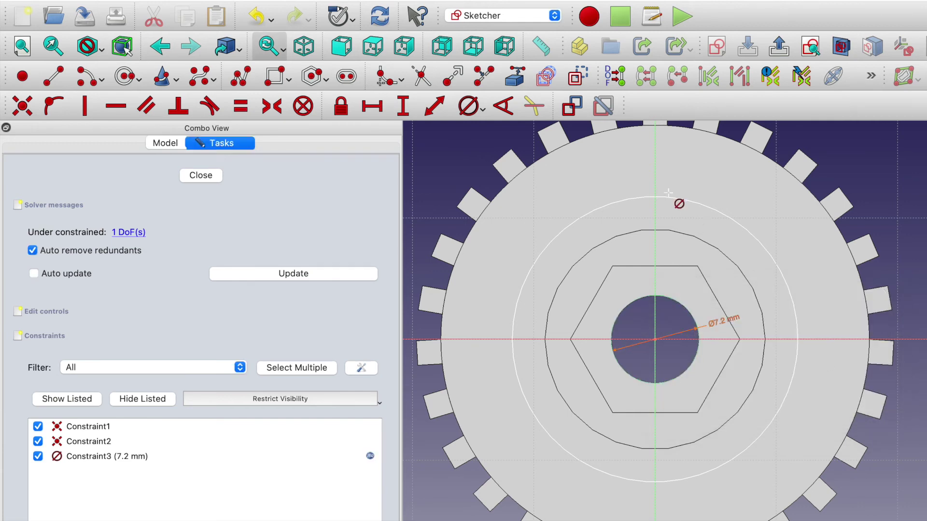
- Constrain the outer circle's diameter to the formula Spreadsheet.B2, giving 18 mm
left_click(668, 197)
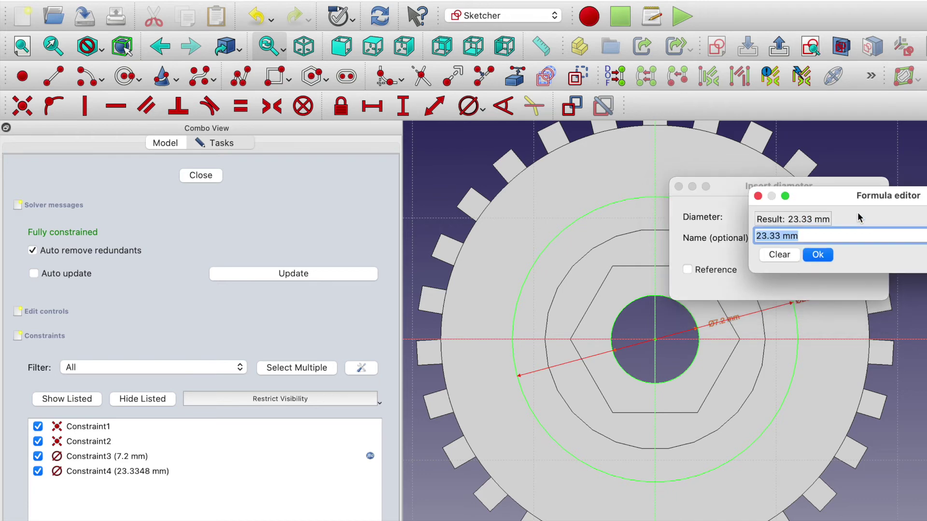
left_click(858, 216)
type("sp")
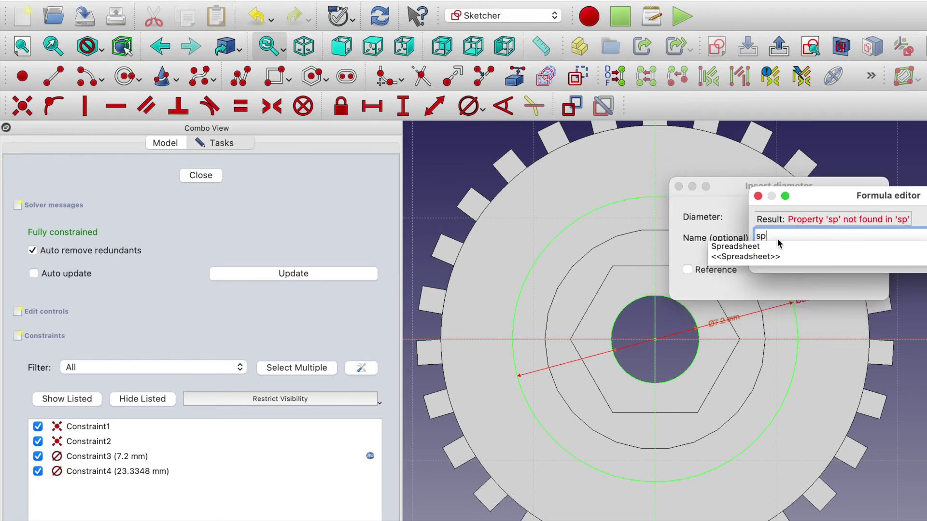
left_click(771, 246)
type(".b")
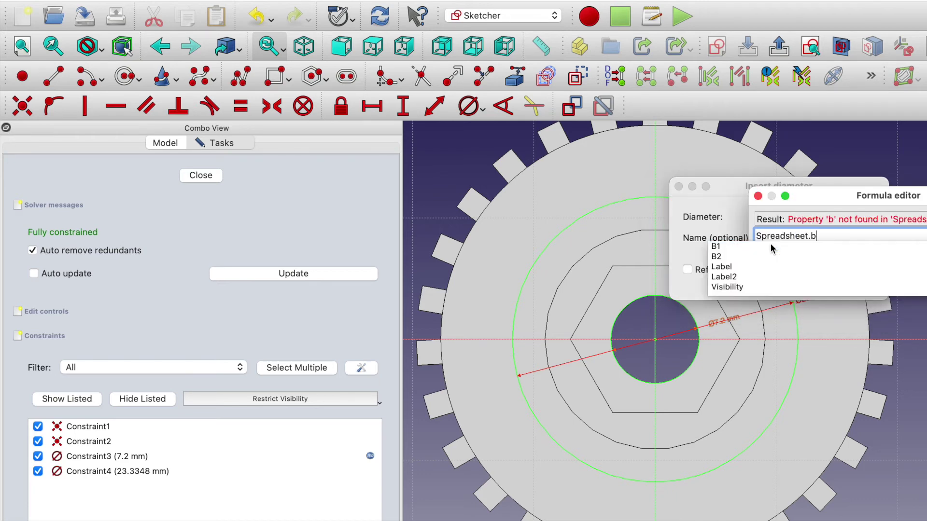
left_click(730, 257)
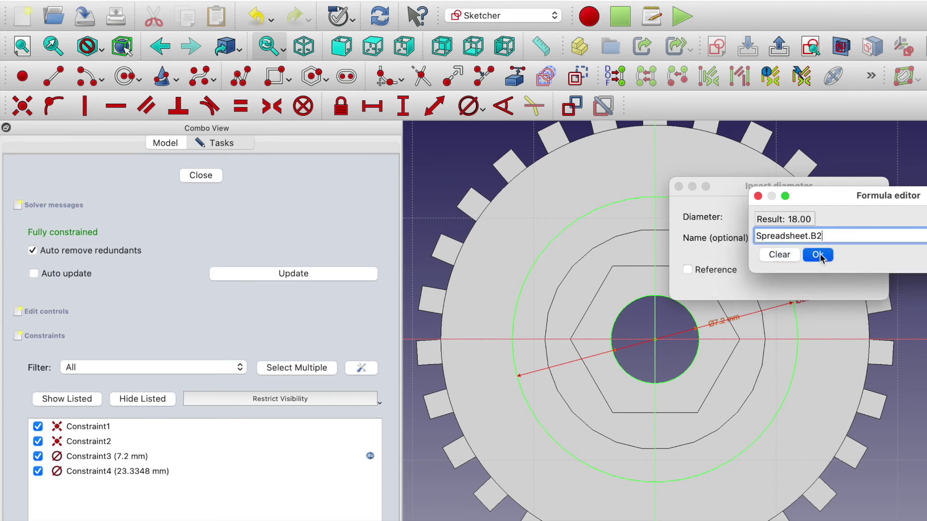
left_click(820, 255)
left_click(857, 279)
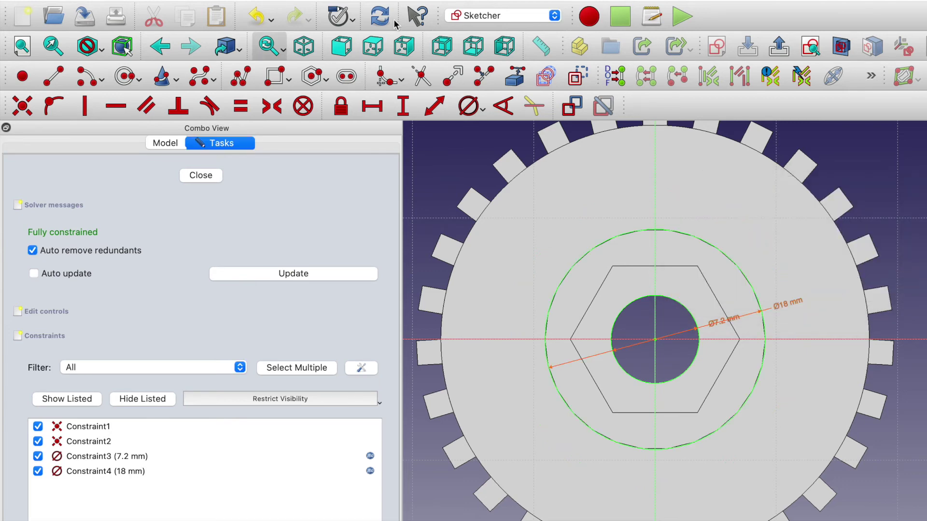
- Close the sketch, pad it 2 mm, and orbit the view to inspect the new ring
left_click(200, 175)
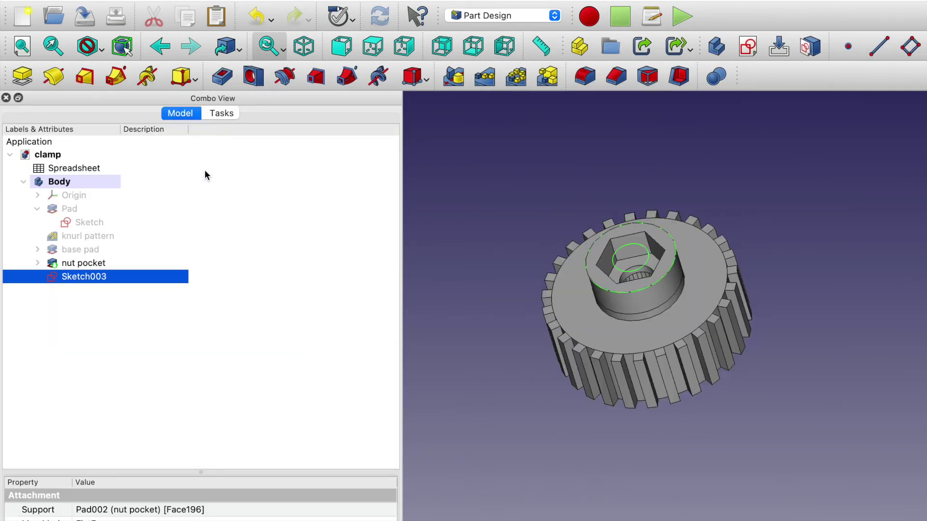
left_click(21, 75)
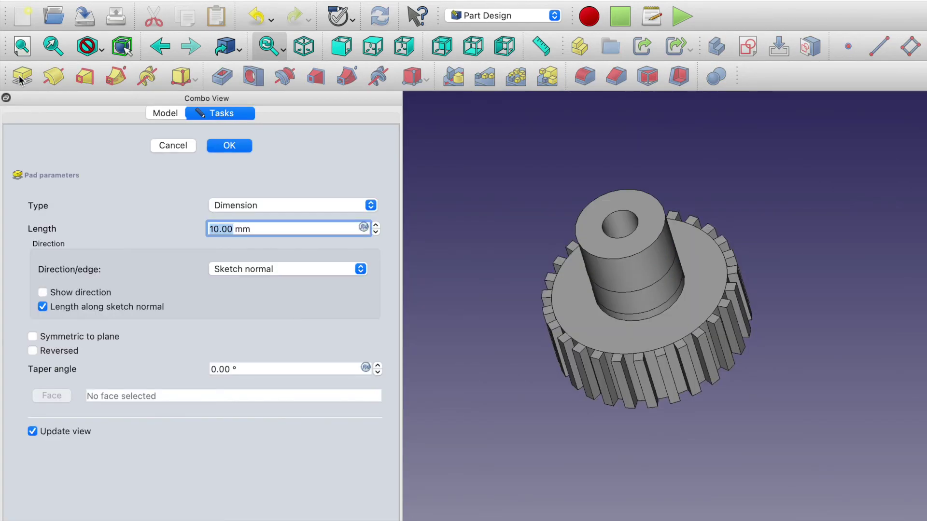
type("2")
key("Return")
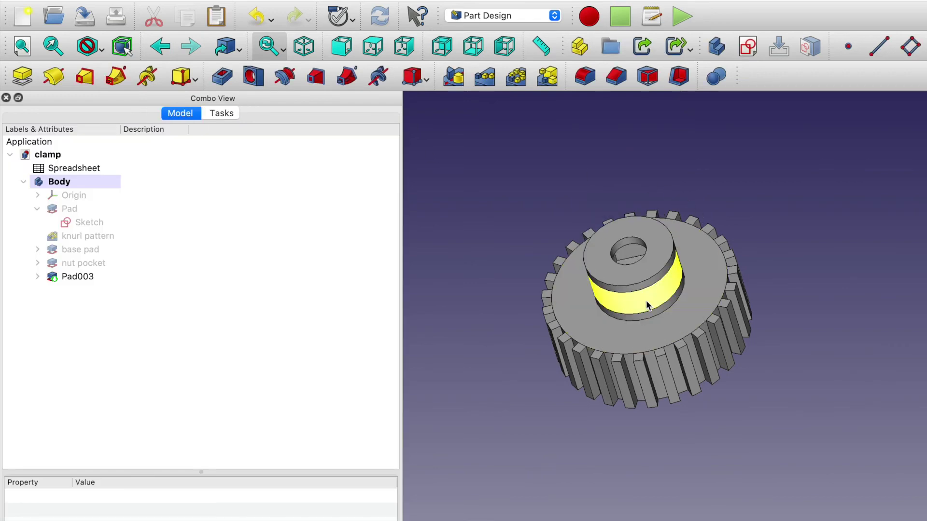
middle_click_drag(768, 285, 620, 321)
scroll(617, 325, "up", 4)
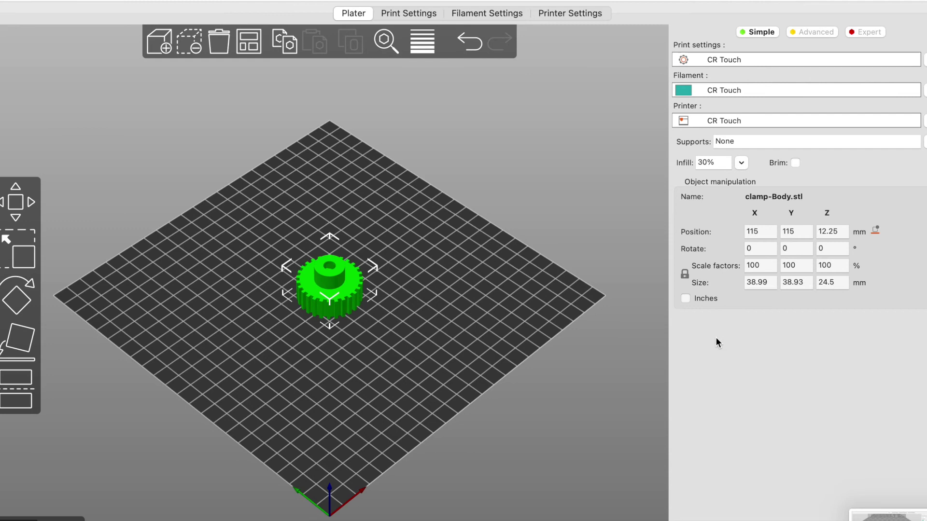
- Slice the clamp-Body knob and lower the preview's top layer to 22.55 mm (layer 75)
scroll(328, 286, "up", 3)
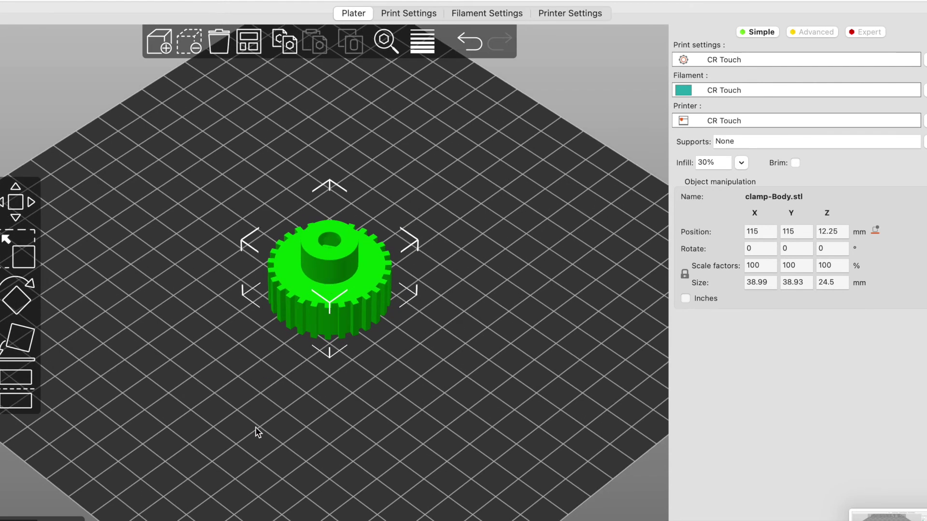
key("super+r")
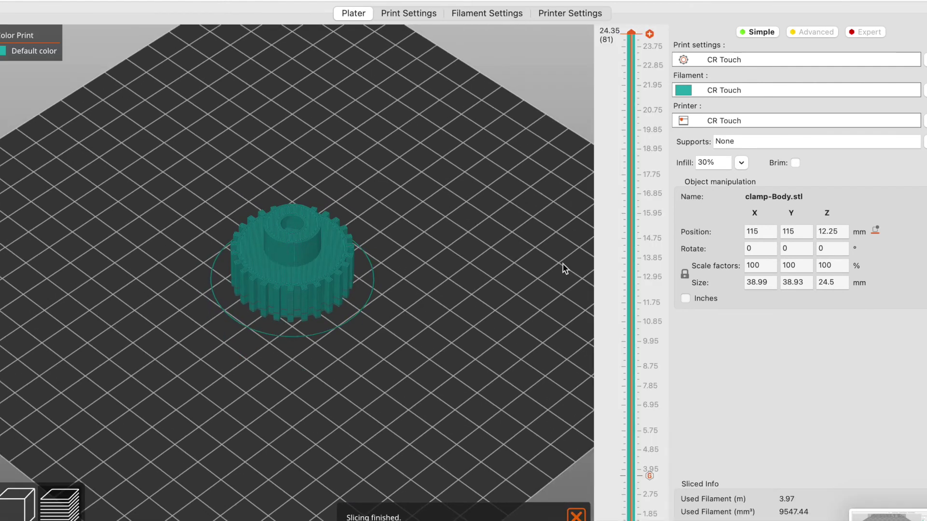
left_click_drag(631, 34, 636, 73)
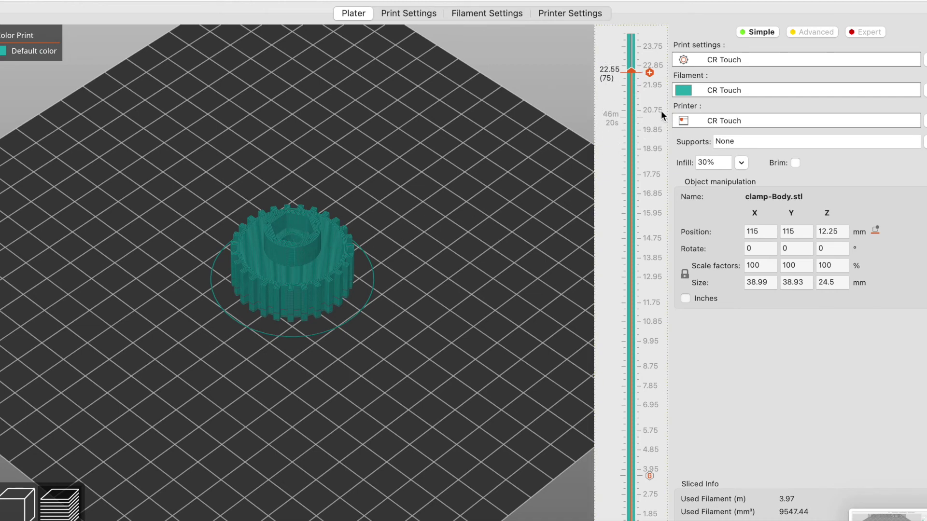
right_click(650, 73)
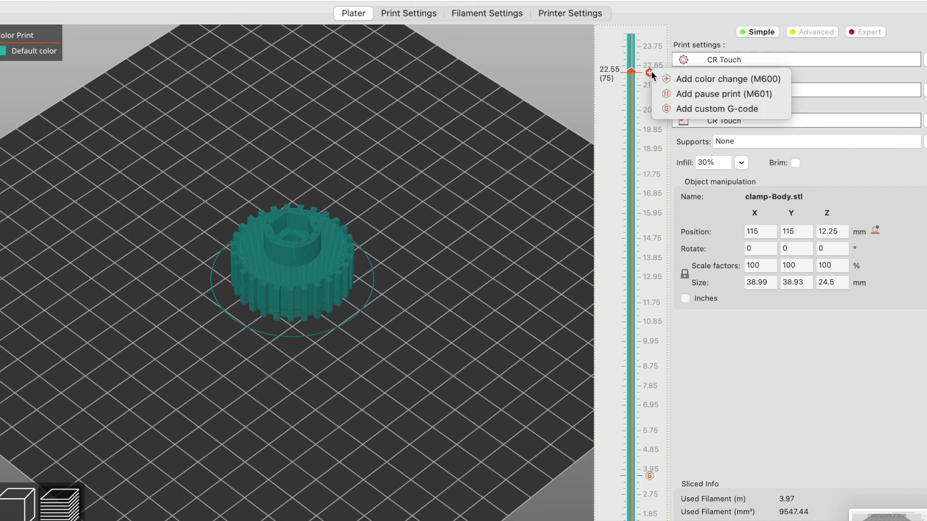
- Add custom G-code at 22.55 mm, replacing the default text with the pasted nut-placement pause G-code
left_click(681, 109)
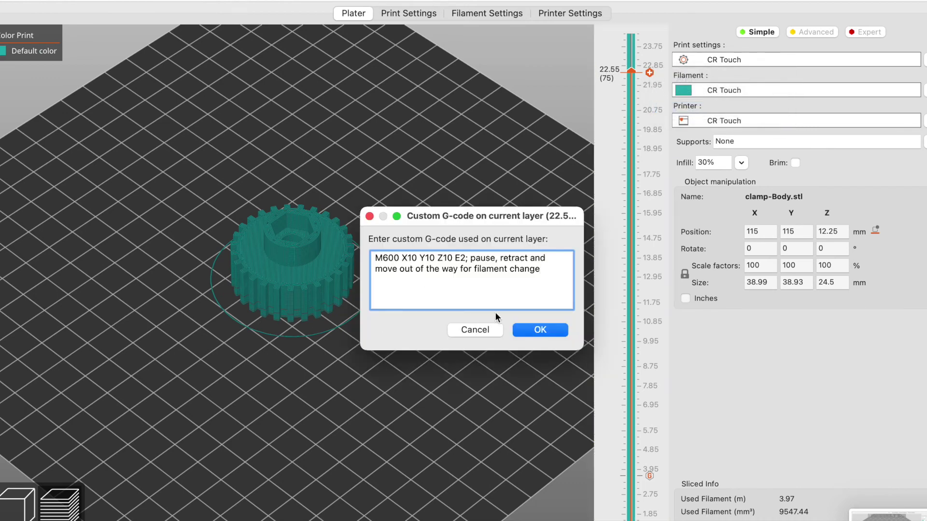
left_click_drag(543, 270, 381, 253)
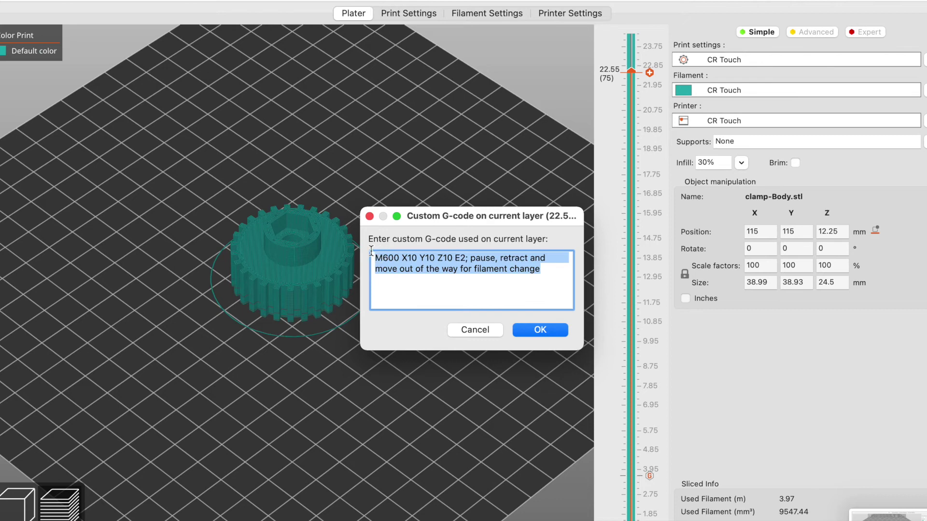
key("super+v")
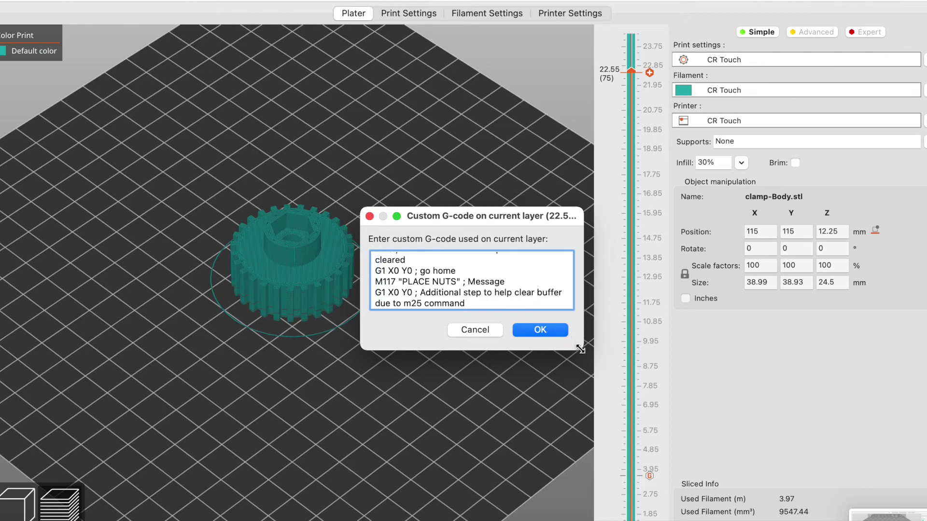
left_click_drag(580, 348, 651, 449)
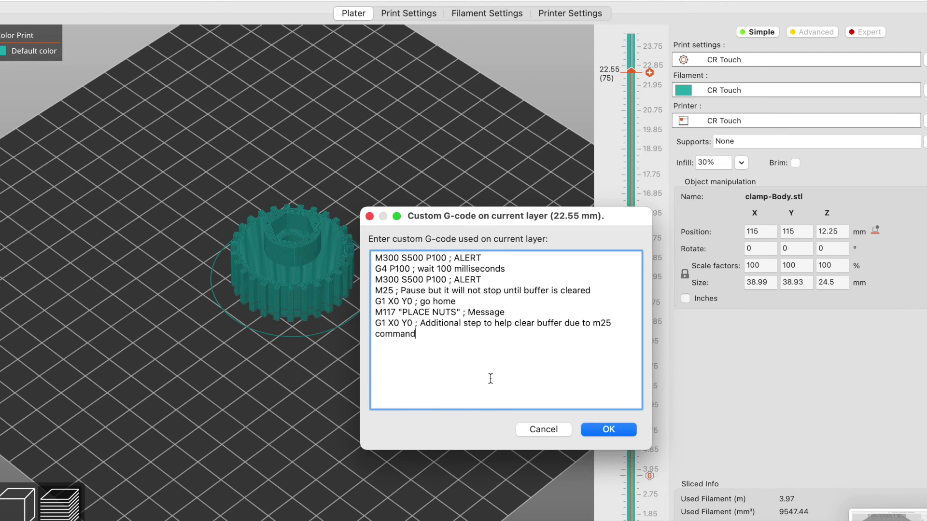
- Confirm the Custom G-code dialog with OK to attach the nut pause
left_click(625, 429)
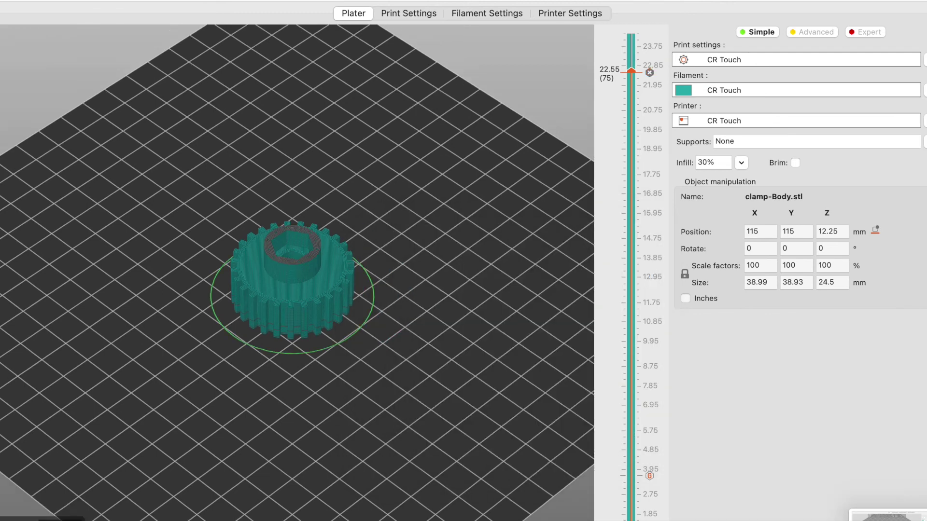